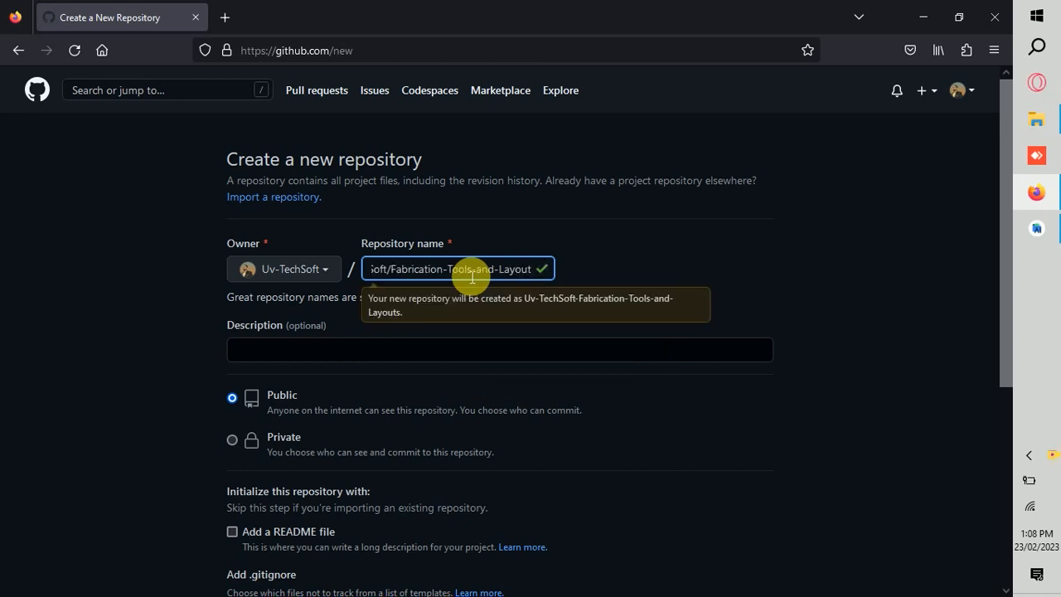
# Remove the owner prefix "Uv-TechSoft/" from the start of the new repository's name.
pyautogui.press('Left')
pyautogui.press('Left')
pyautogui.press('Left')
pyautogui.press('Left')
pyautogui.press('Left')
pyautogui.press('Left')
pyautogui.press('Left')
pyautogui.press('Left')
pyautogui.press('Left')
pyautogui.press('Left')
pyautogui.press('Left')
pyautogui.press('Left')
pyautogui.press('Left')
pyautogui.press('Left')
pyautogui.press('Left')
pyautogui.press('Left')
pyautogui.press('Left')
pyautogui.press('Left')
pyautogui.press('Left')
pyautogui.press('Left')
pyautogui.press('BackSpace')
pyautogui.press('BackSpace')
pyautogui.press('BackSpace')
pyautogui.press('BackSpace')
pyautogui.press('BackSpace')
pyautogui.press('BackSpace')
pyautogui.press('BackSpace')
pyautogui.press('BackSpace')
pyautogui.press('BackSpace')
pyautogui.press('BackSpace')
pyautogui.press('BackSpace')
pyautogui.press('BackSpace')
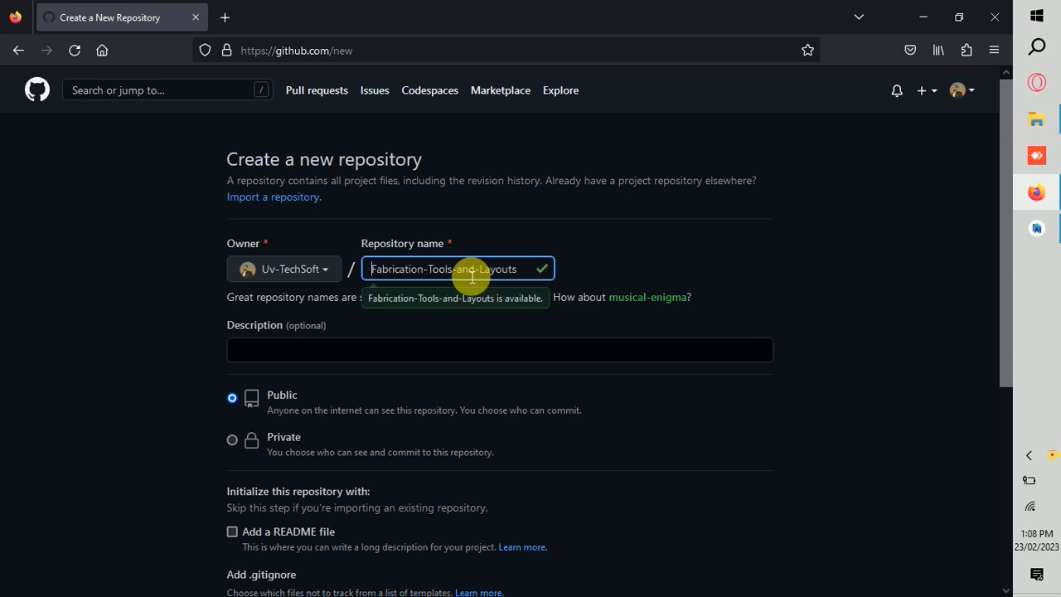
pyautogui.press('BackSpace')
# Replace the hyphens in the repository name with spaces so it reads "Fabrication Tools and Layouts".
pyautogui.press('Right')
pyautogui.press('Right')
pyautogui.press('Right')
pyautogui.press('Right')
pyautogui.press('Right')
pyautogui.press('Right')
pyautogui.press('BackSpace')
pyautogui.press('Right')
pyautogui.press('Right')
pyautogui.press('Right')
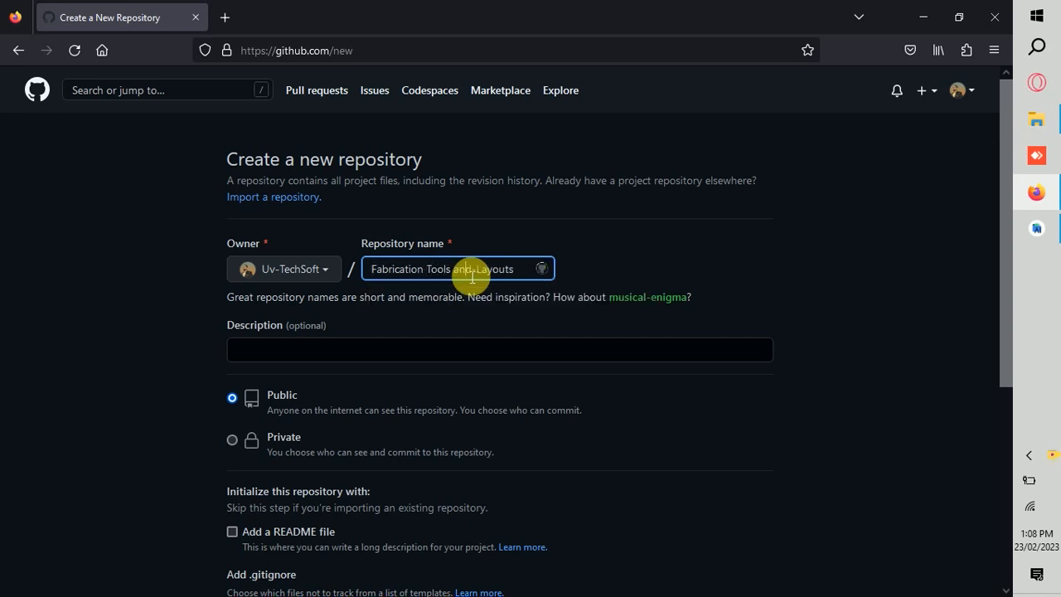
pyautogui.press('BackSpace')
pyautogui.press('Right')
# Copy the repository name into the description and extend it to "Fabrication Tools and Layouts Calculator Androiid App".
pyautogui.tripleClick(521, 279)
pyautogui.hotkey('ctrl', 'c')
pyautogui.click(470, 352)
pyautogui.hotkey('ctrl', 'v')
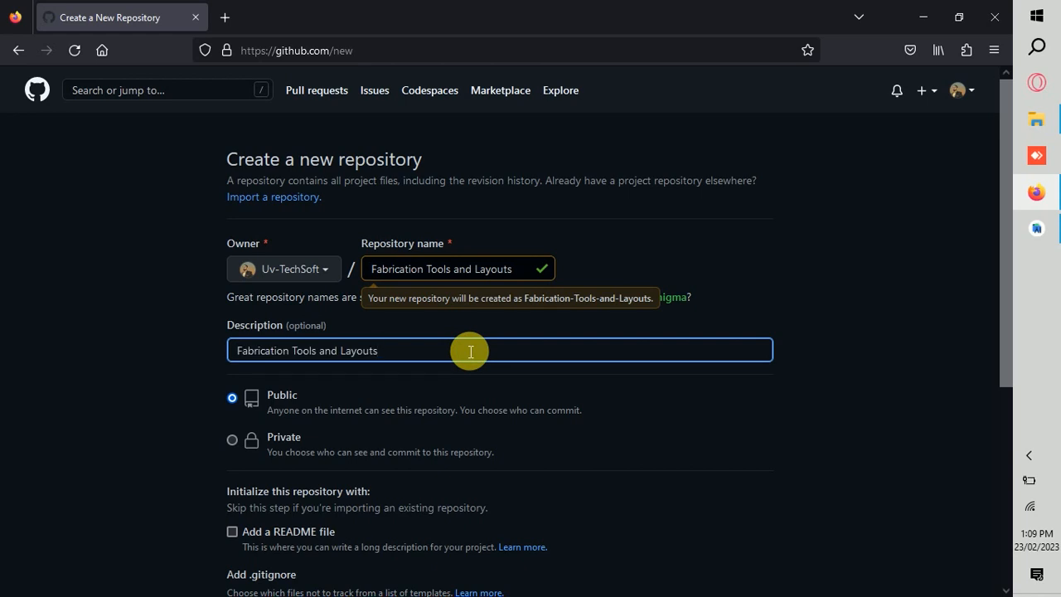
pyautogui.write('Calculator Androiid App')
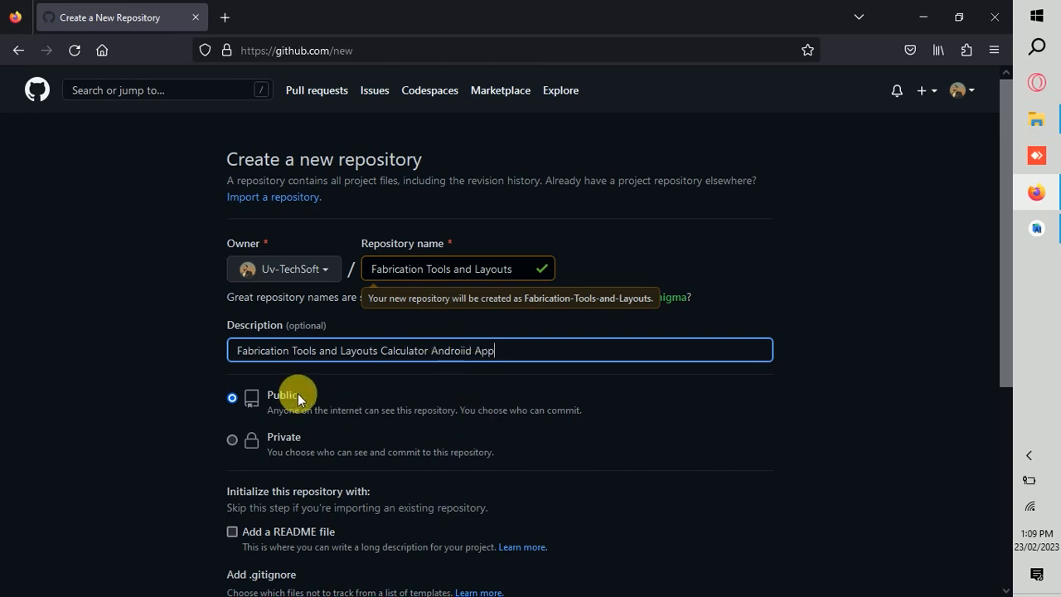
# Set the repository's visibility to Private and create the repository.
pyautogui.click(233, 439)
pyautogui.moveTo(1004, 207); pyautogui.dragTo(1000, 439)
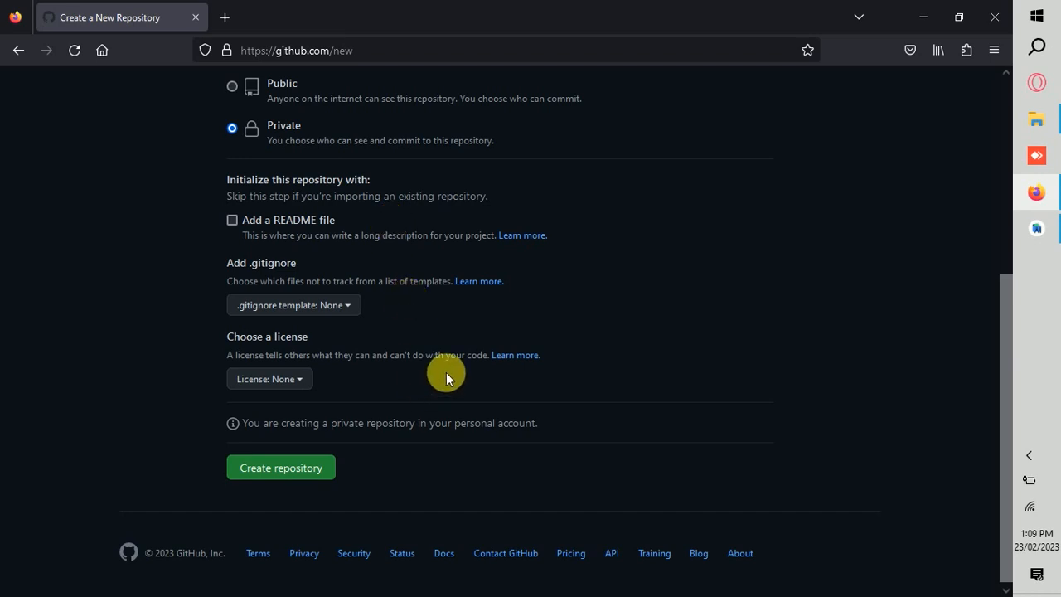
pyautogui.click(303, 472)
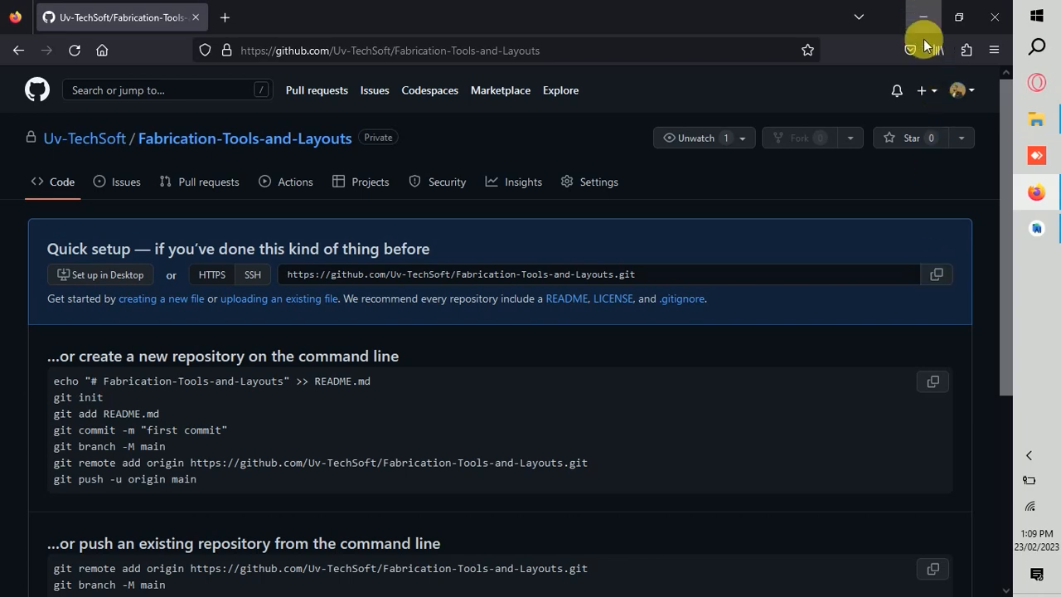
# Switch to Android Studio and show the file tree in Android view, then return it to Project view.
pyautogui.click(1036, 228)
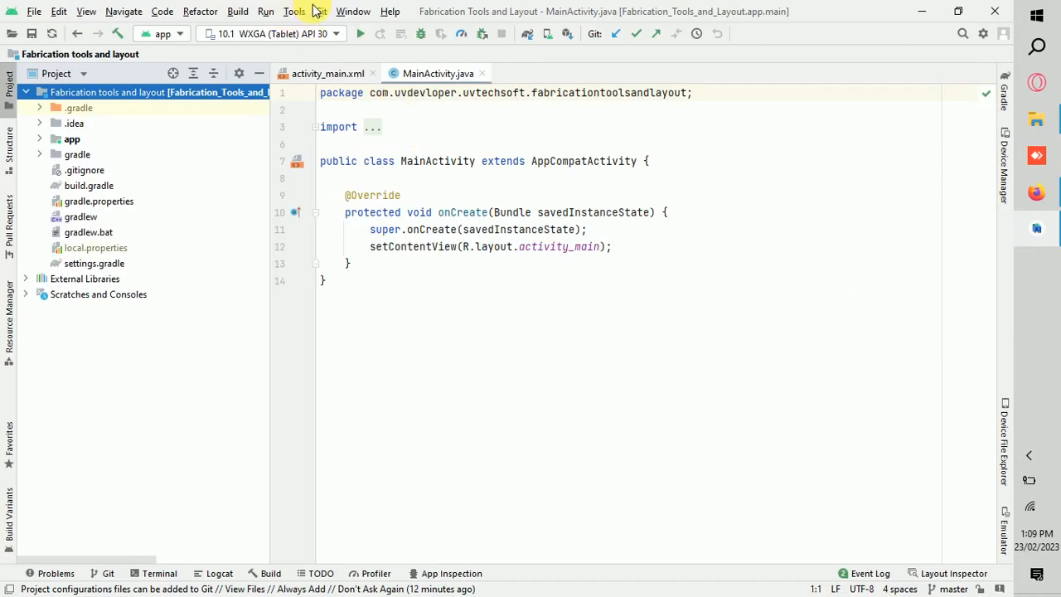
pyautogui.click(319, 12)
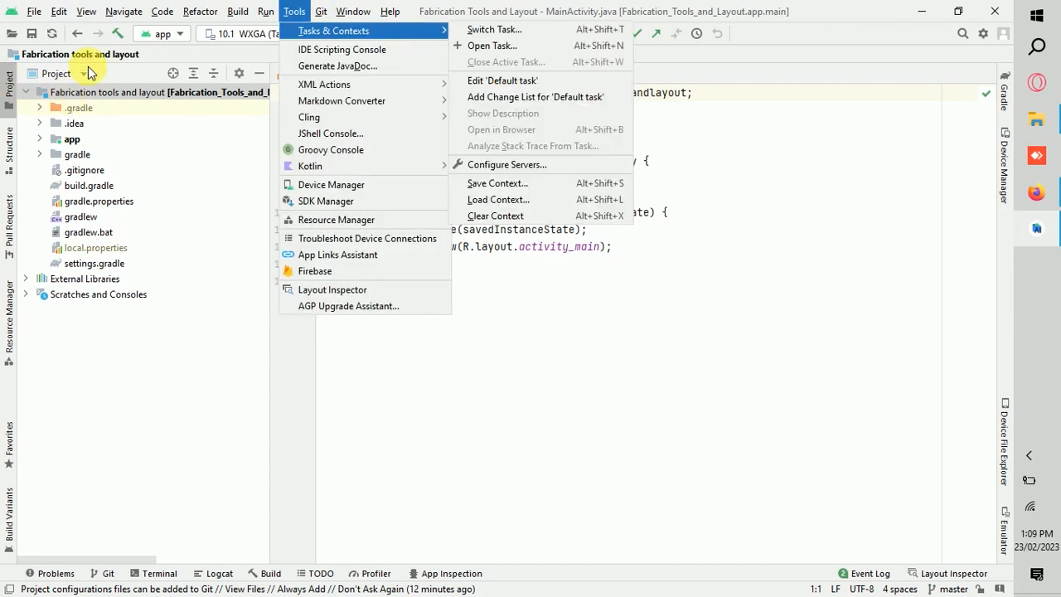
pyautogui.click(62, 72)
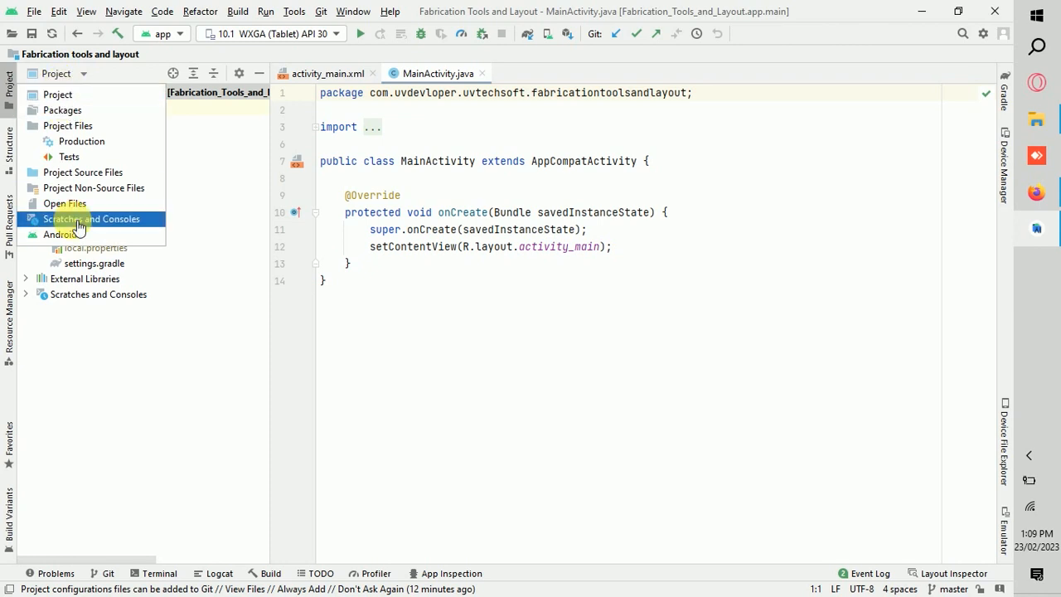
pyautogui.click(60, 235)
pyautogui.click(56, 75)
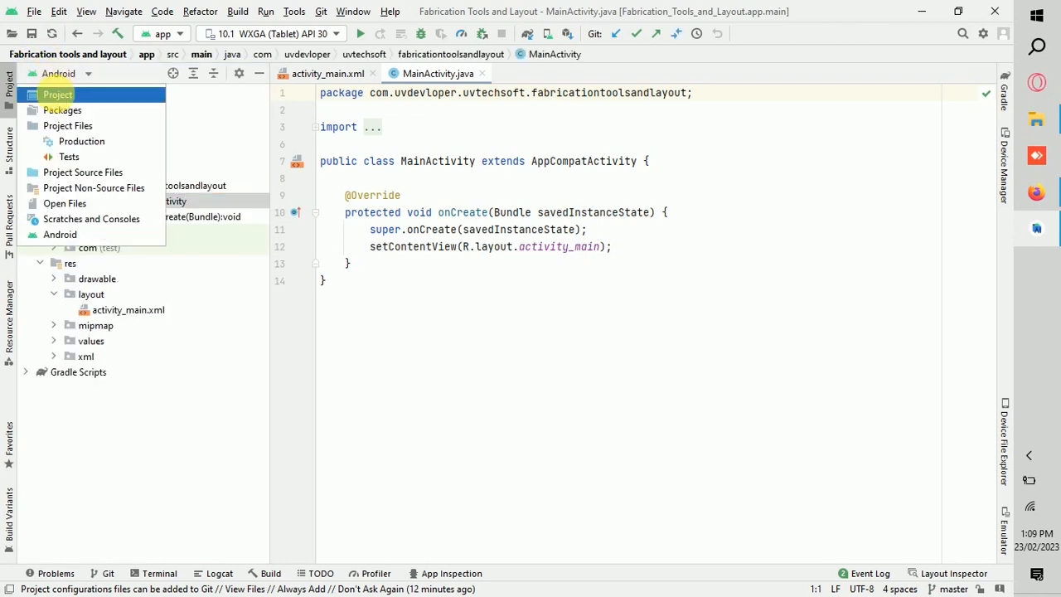
pyautogui.click(57, 94)
# Remove the Git directory mapping for E:\PROJECTS\Fabrication tools and layout in the Version Control settings and apply the change.
pyautogui.click(33, 11)
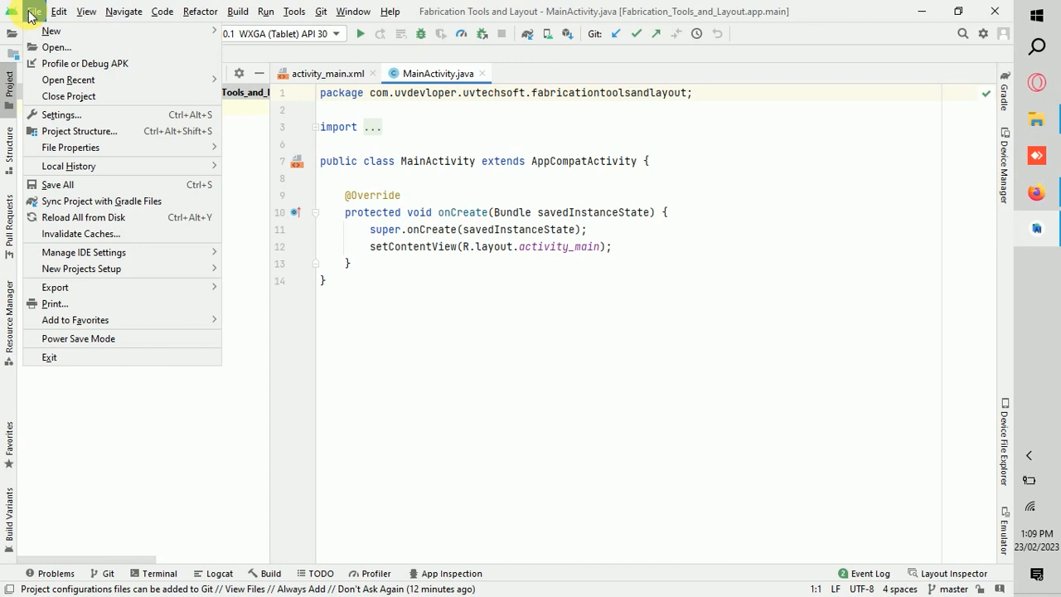
pyautogui.click(61, 116)
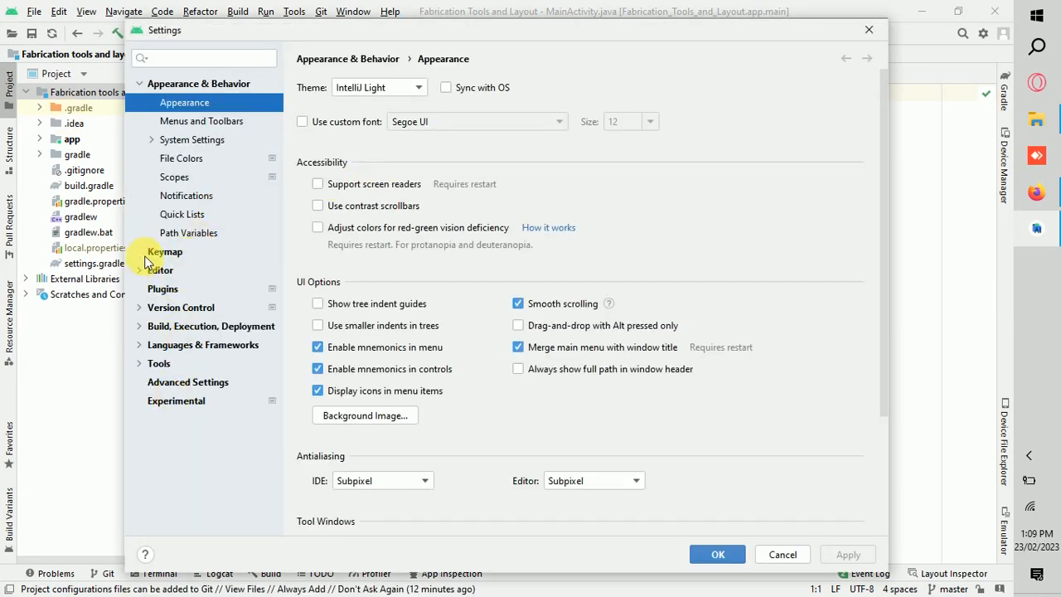
pyautogui.click(169, 312)
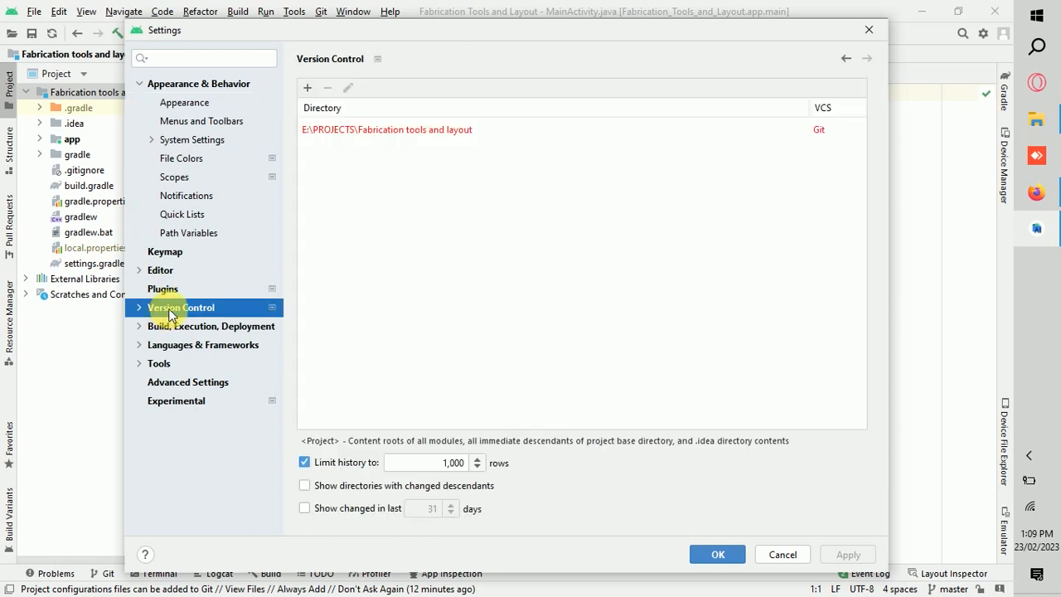
pyautogui.click(639, 132)
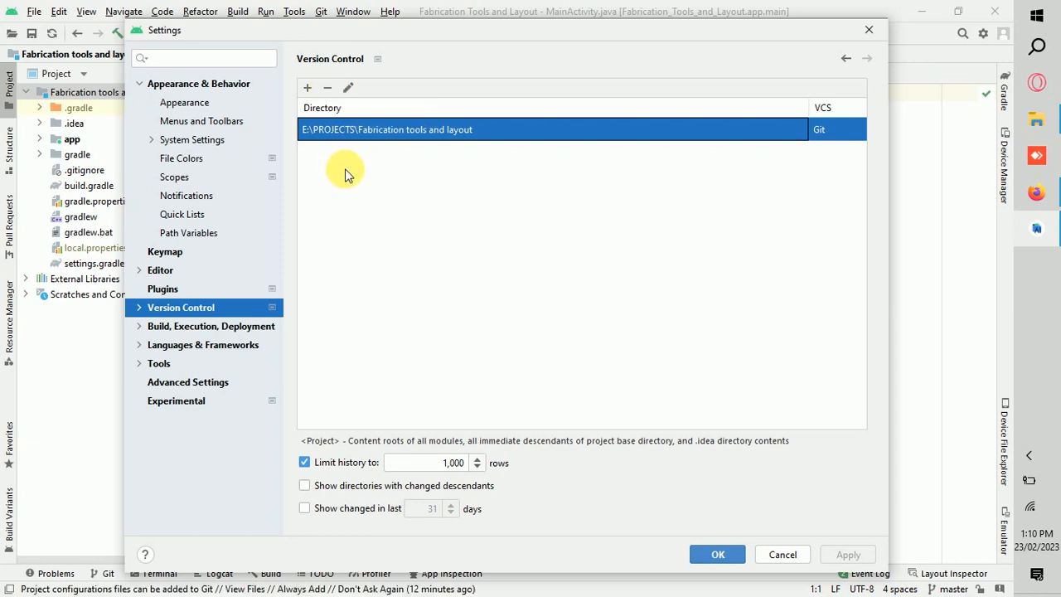
pyautogui.click(349, 88)
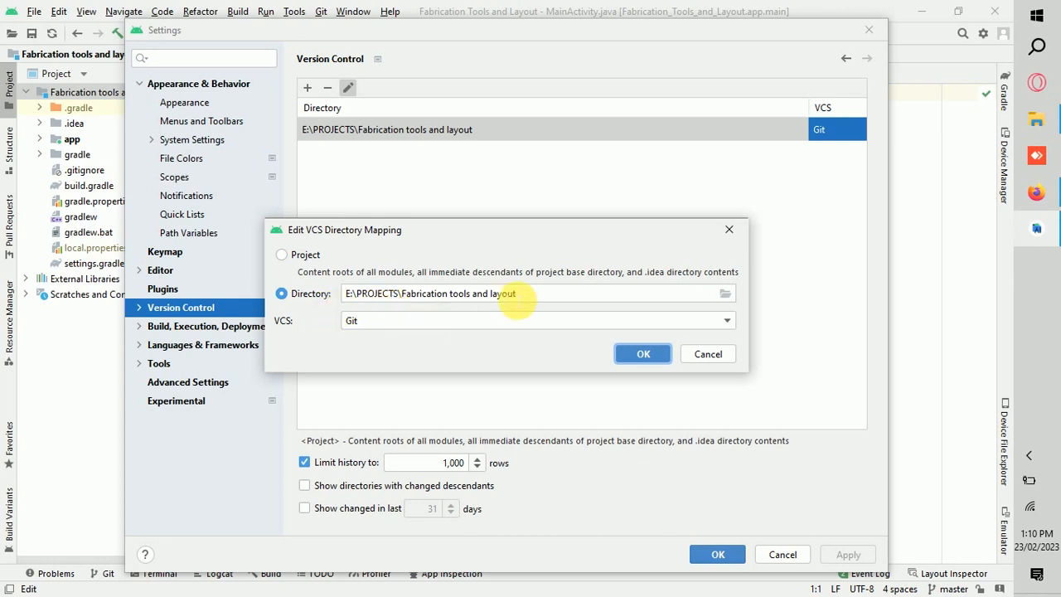
pyautogui.click(732, 228)
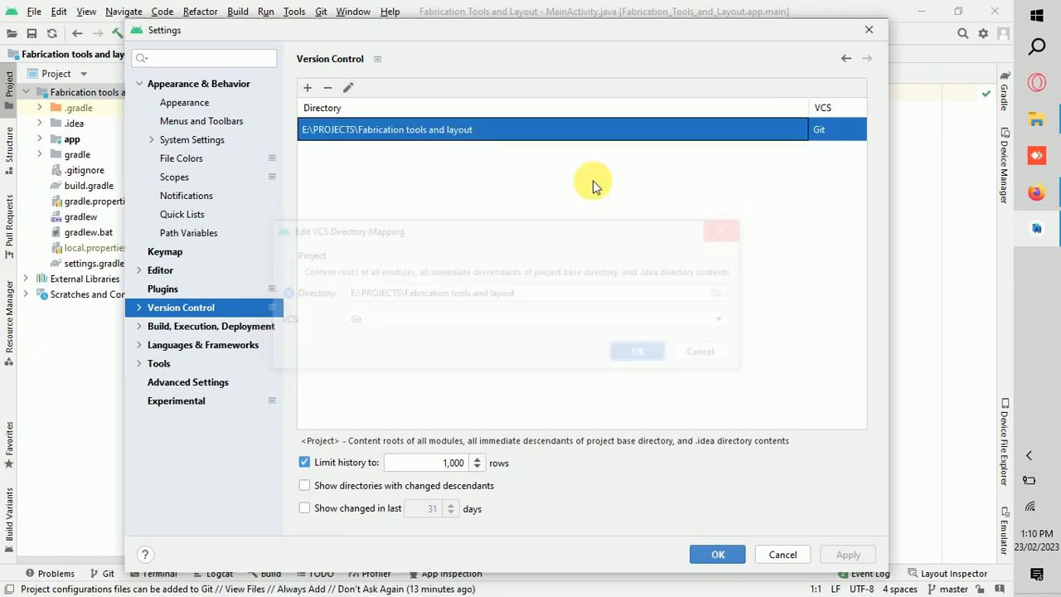
pyautogui.click(328, 88)
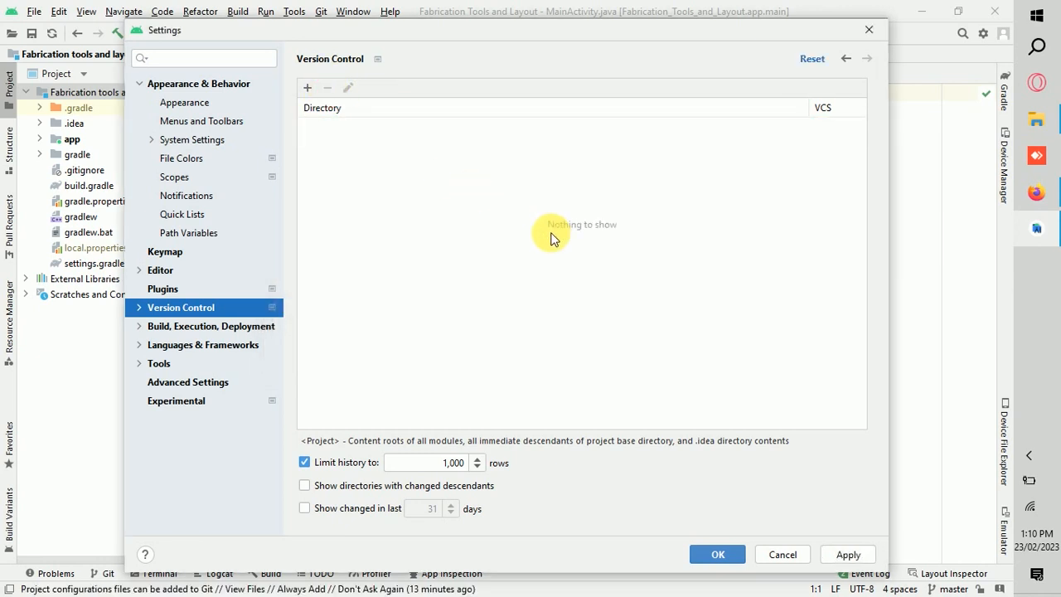
pyautogui.click(854, 554)
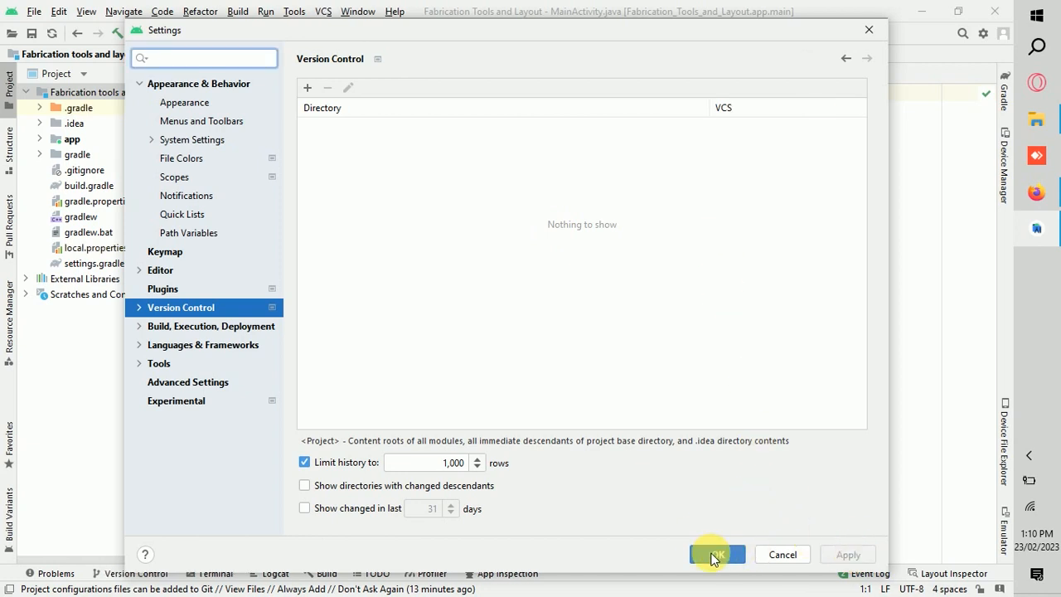
pyautogui.click(714, 555)
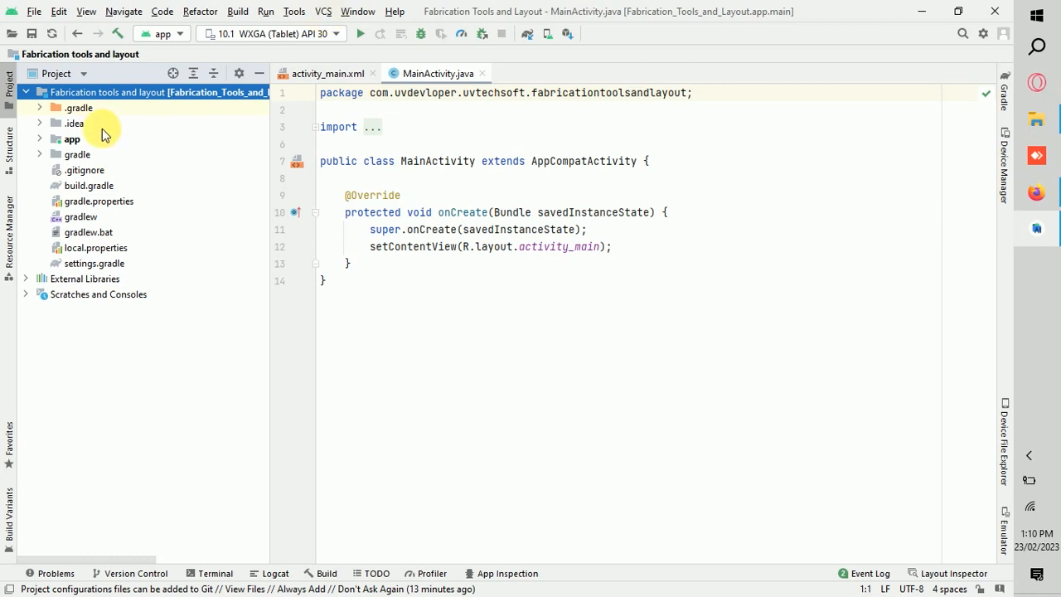
# Close the current project and reopen Fabrication Tools and Layout from the recent projects.
pyautogui.click(33, 12)
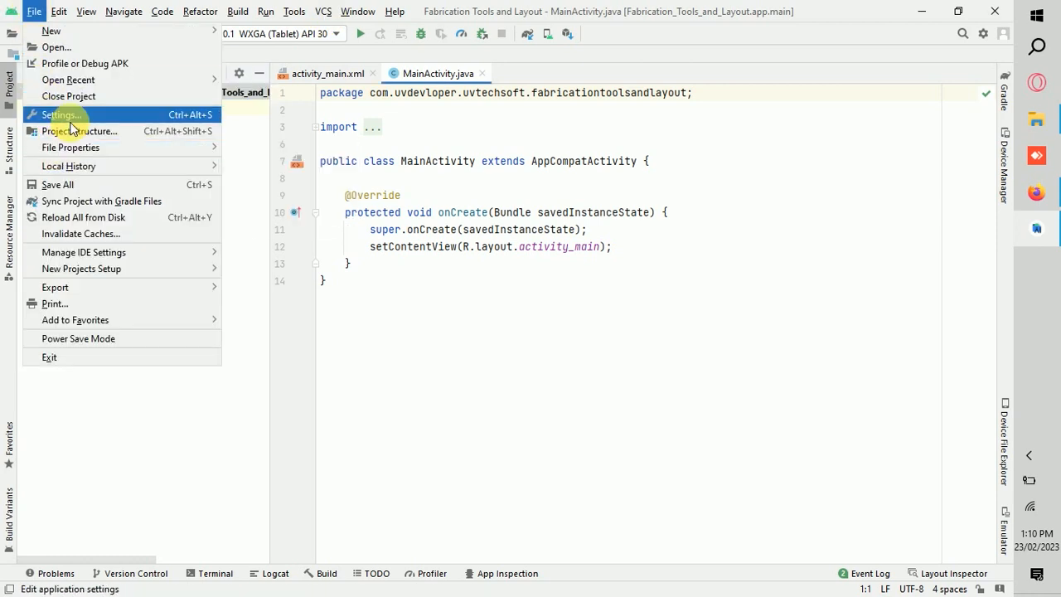
pyautogui.click(71, 96)
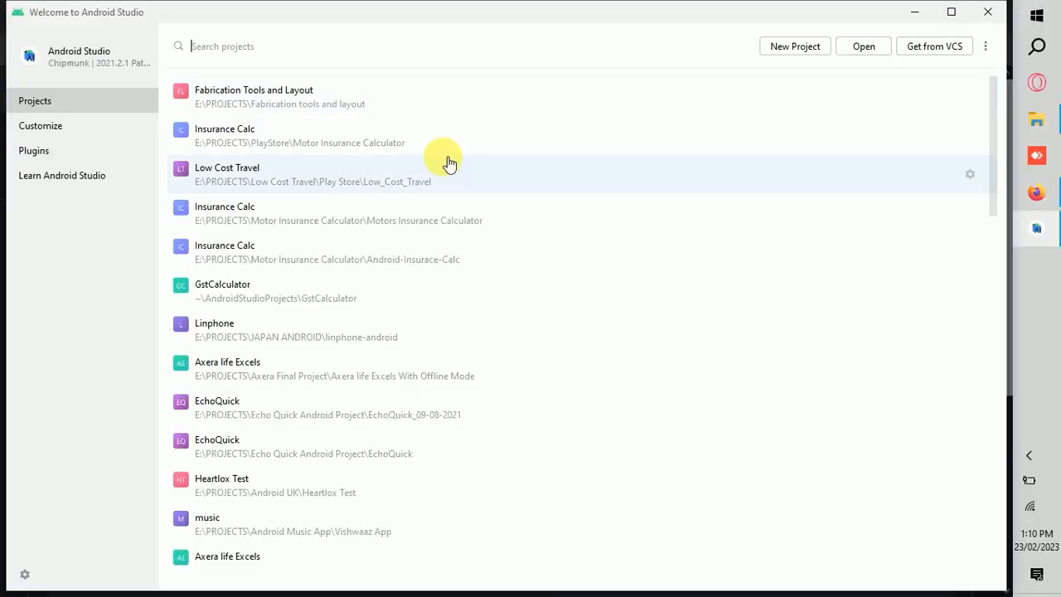
pyautogui.click(304, 93)
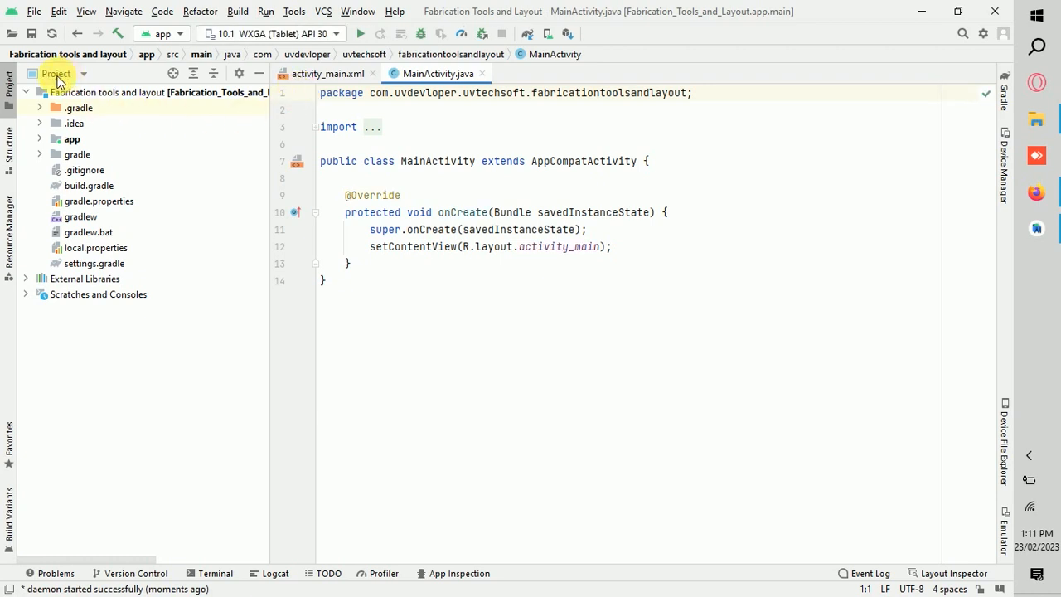
# View the reopened project's file tree in Android view and return it to Project view.
pyautogui.click(60, 74)
pyautogui.click(74, 235)
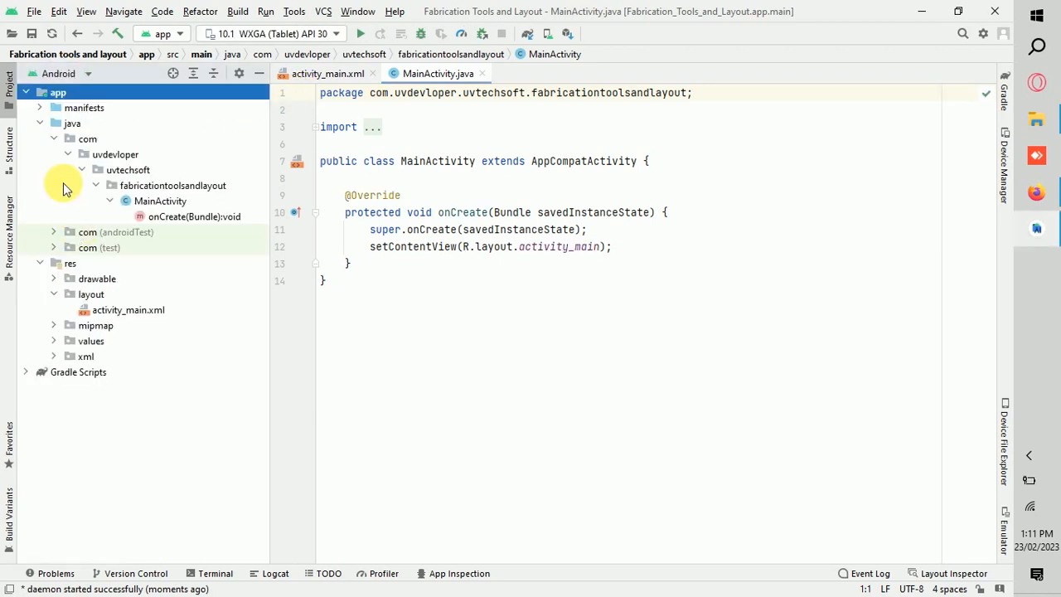
pyautogui.click(54, 74)
pyautogui.click(71, 95)
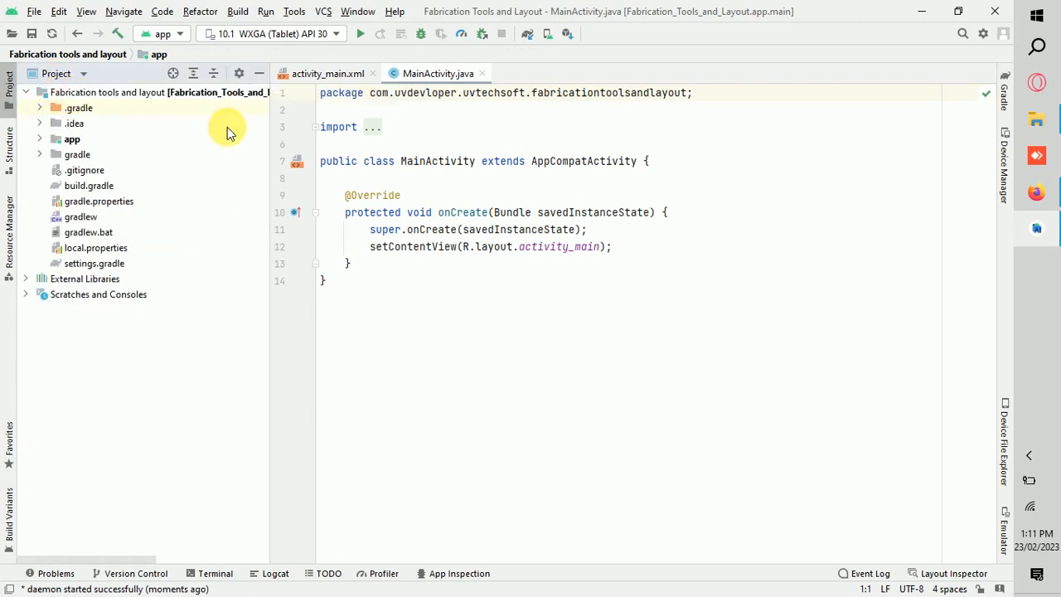
# Enable version control integration for the project root with Git as the version control system.
pyautogui.click(62, 93)
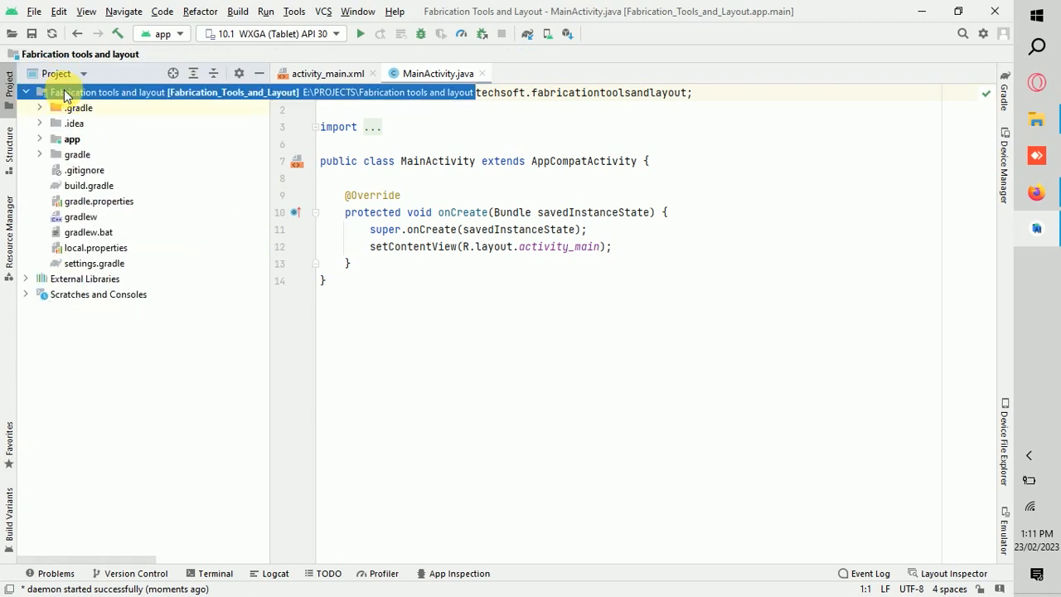
pyautogui.click(323, 12)
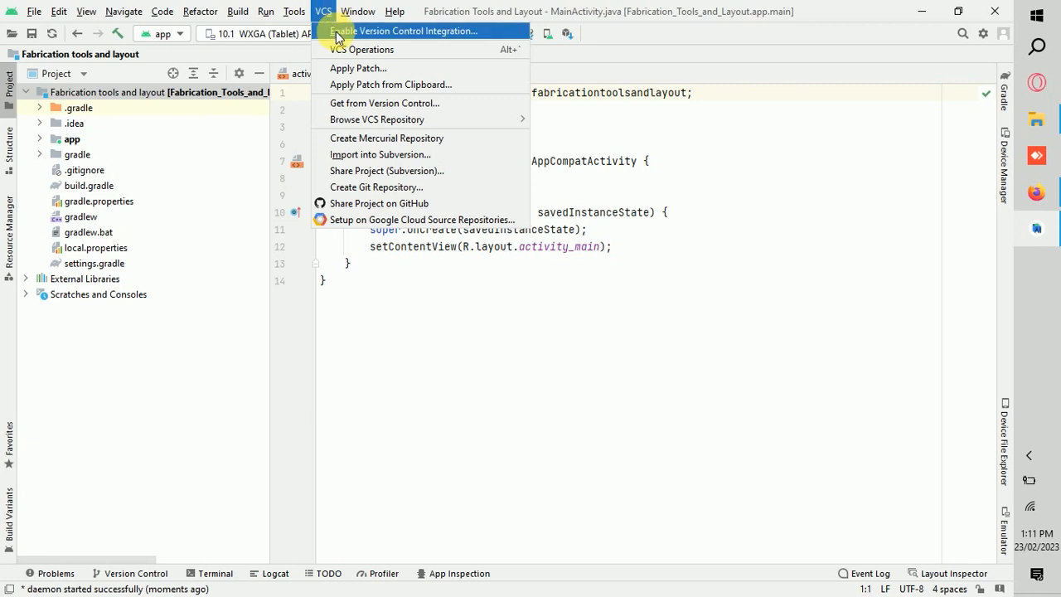
pyautogui.click(362, 31)
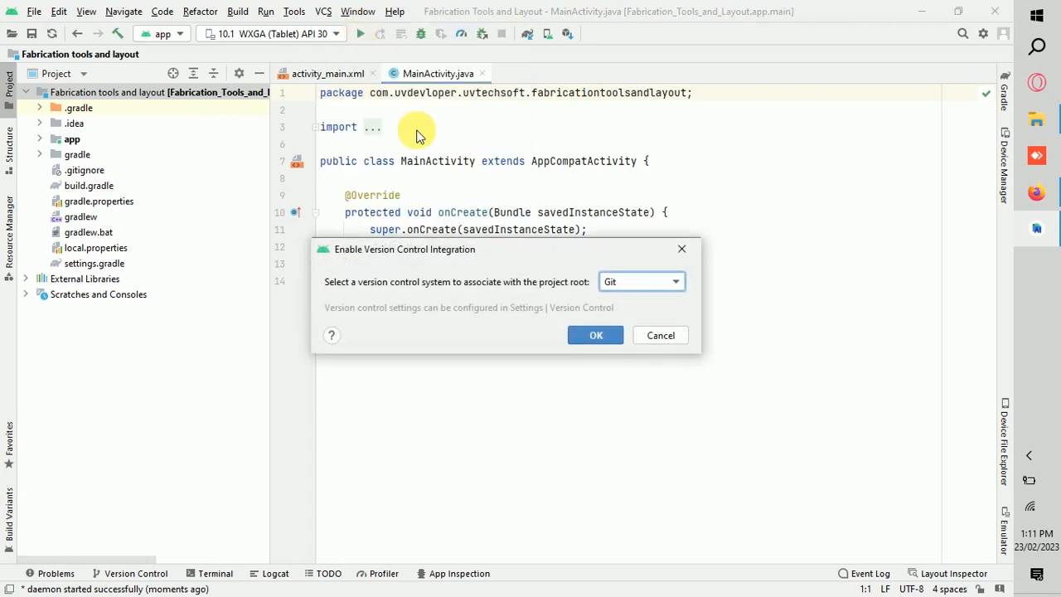
pyautogui.click(596, 334)
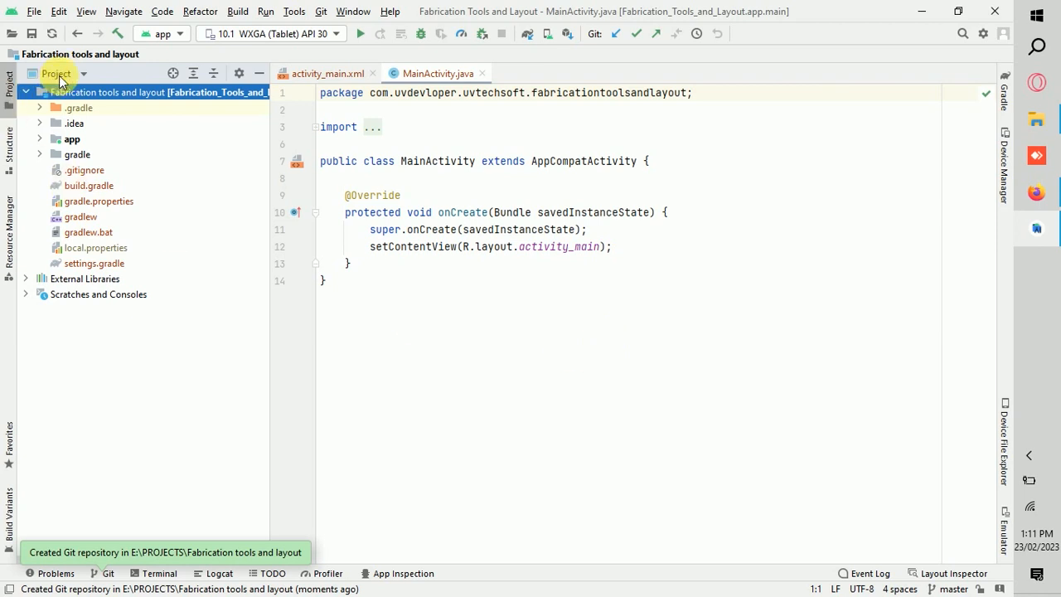
pyautogui.click(321, 12)
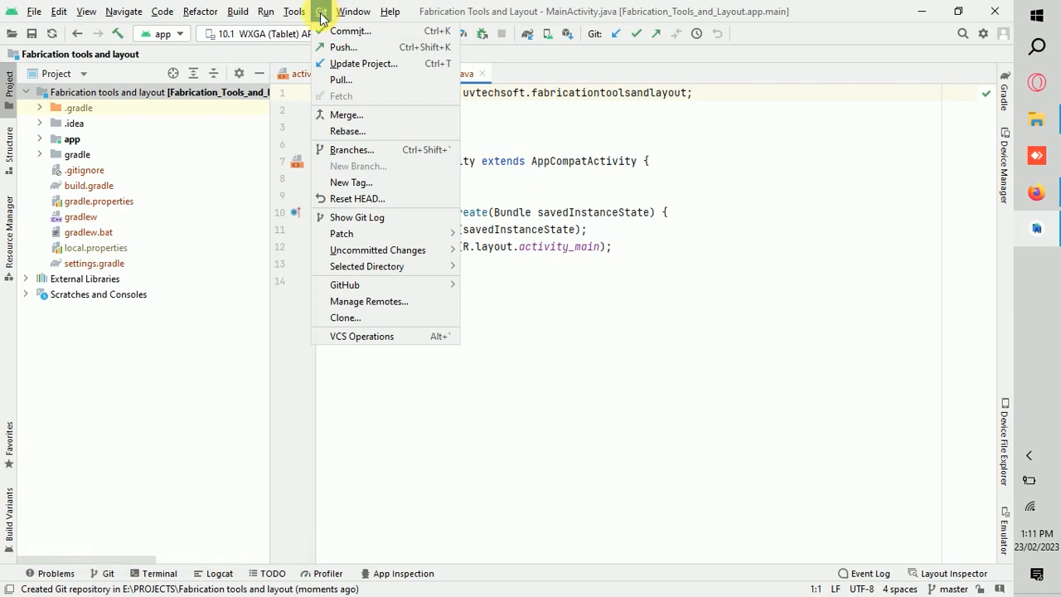
pyautogui.click(371, 301)
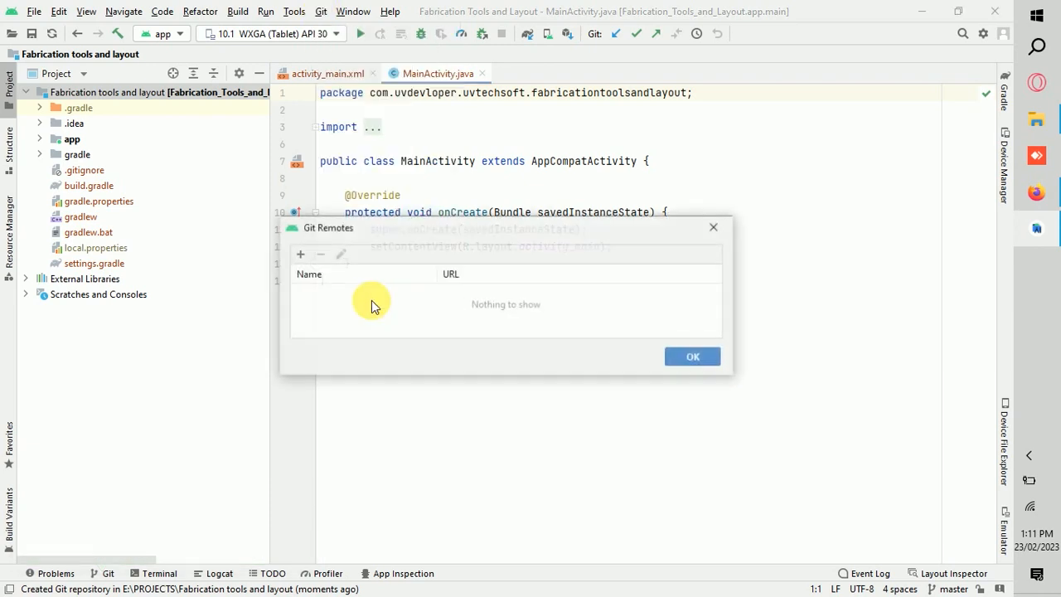
pyautogui.click(300, 253)
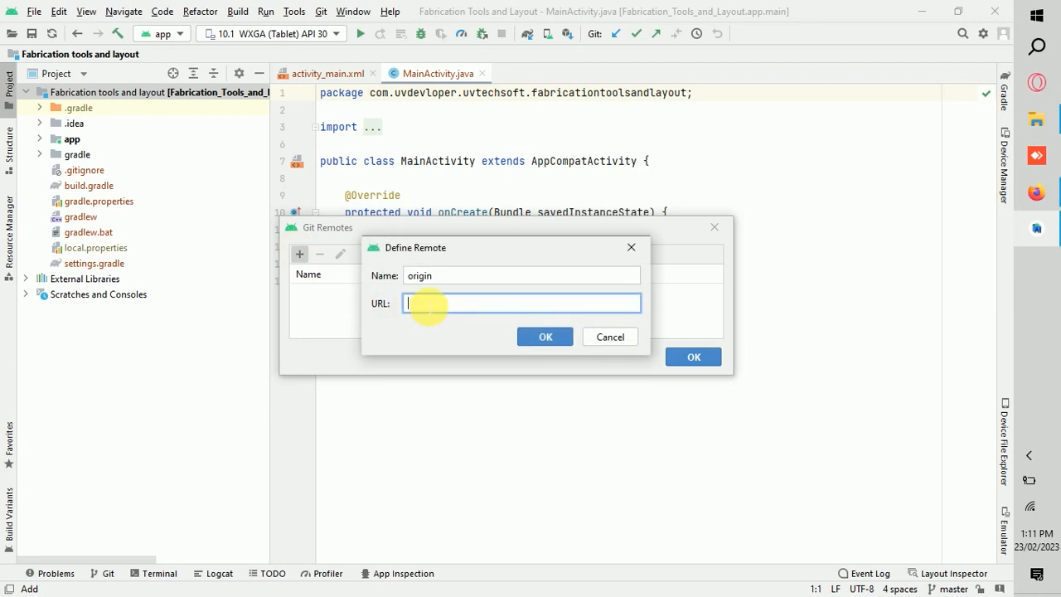
pyautogui.write('https://github.com/Uv-TechSoft/Fabrication-Tools-and-Layouts.git')
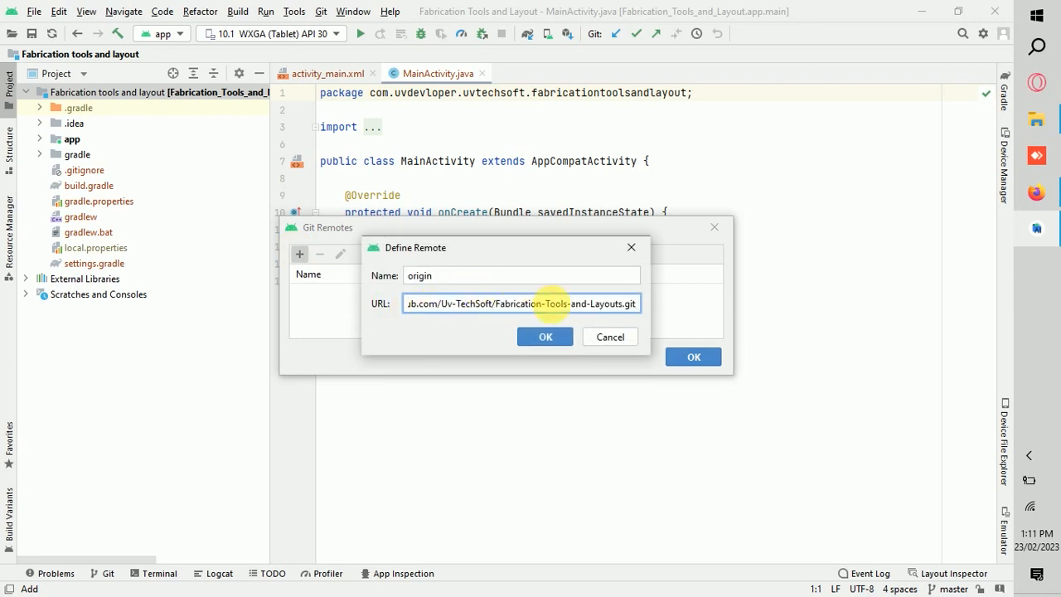
pyautogui.click(545, 336)
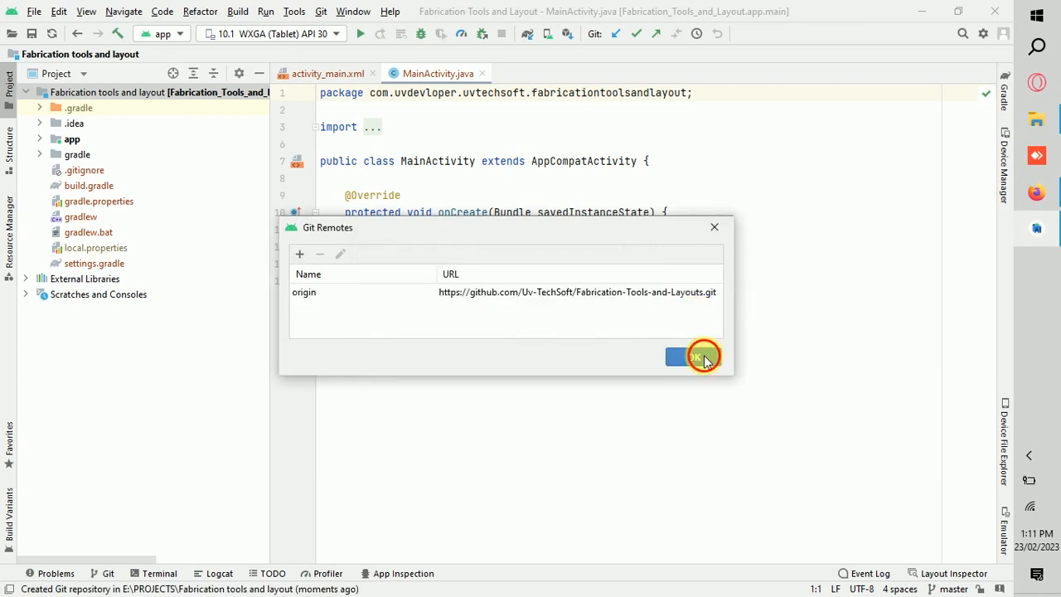
pyautogui.click(702, 357)
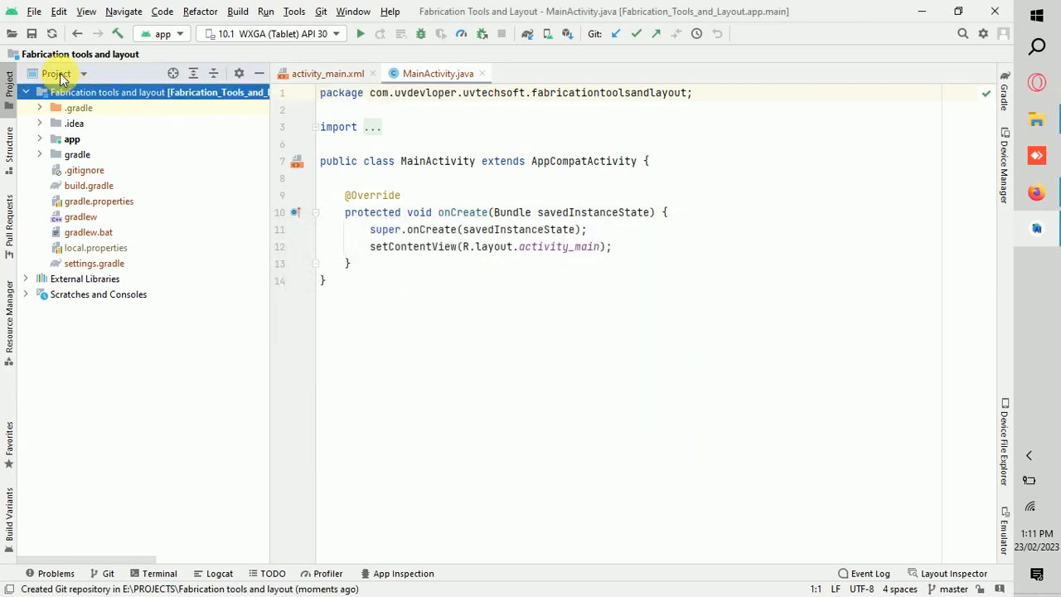
# Add the entire Fabrication tools and layout project directory to Git tracking.
pyautogui.rightClick(68, 87)
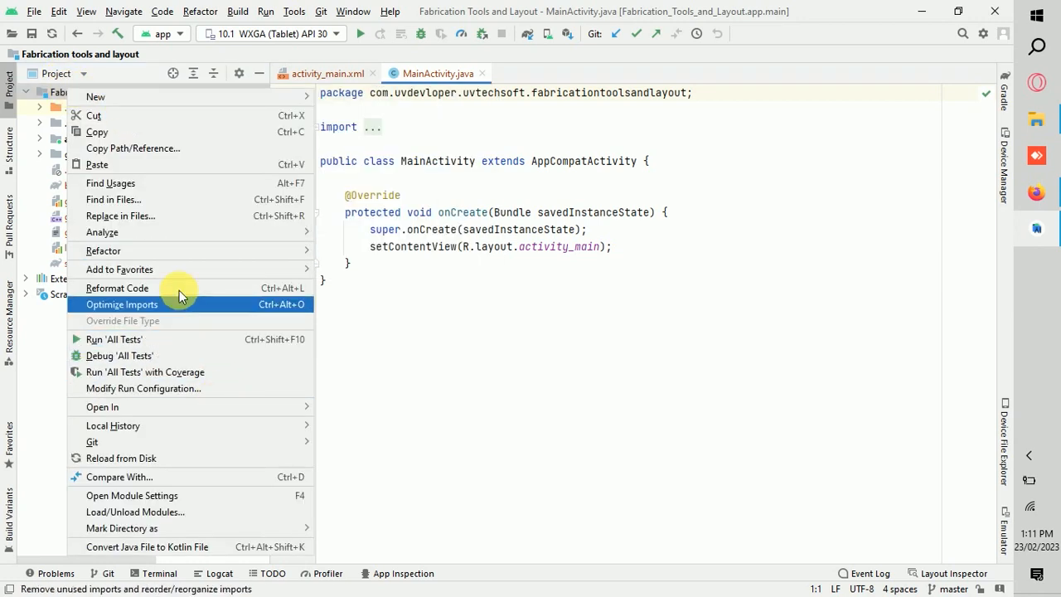
pyautogui.moveTo(171, 442)
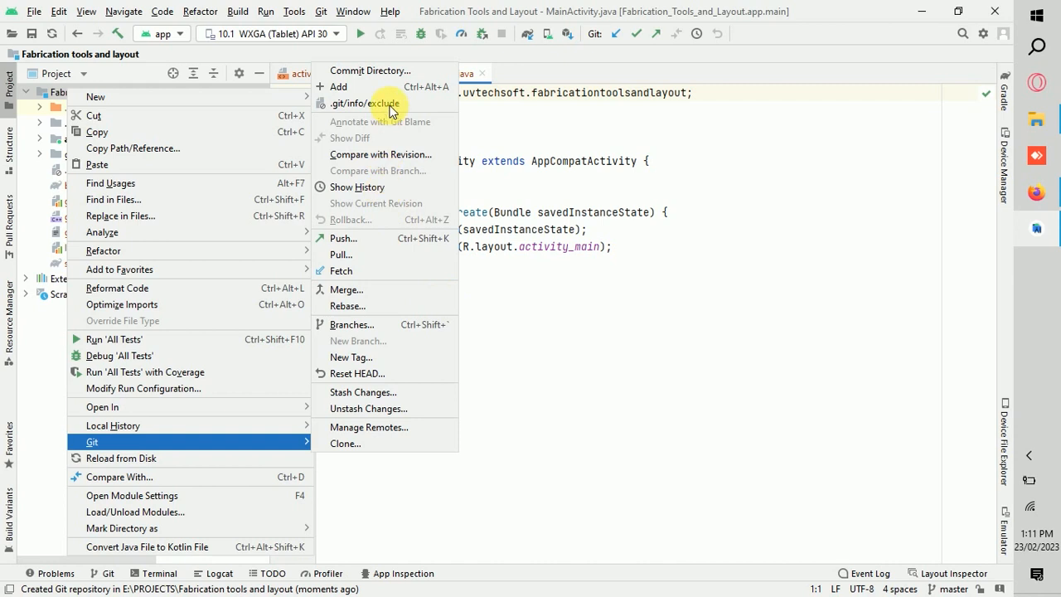
pyautogui.click(349, 87)
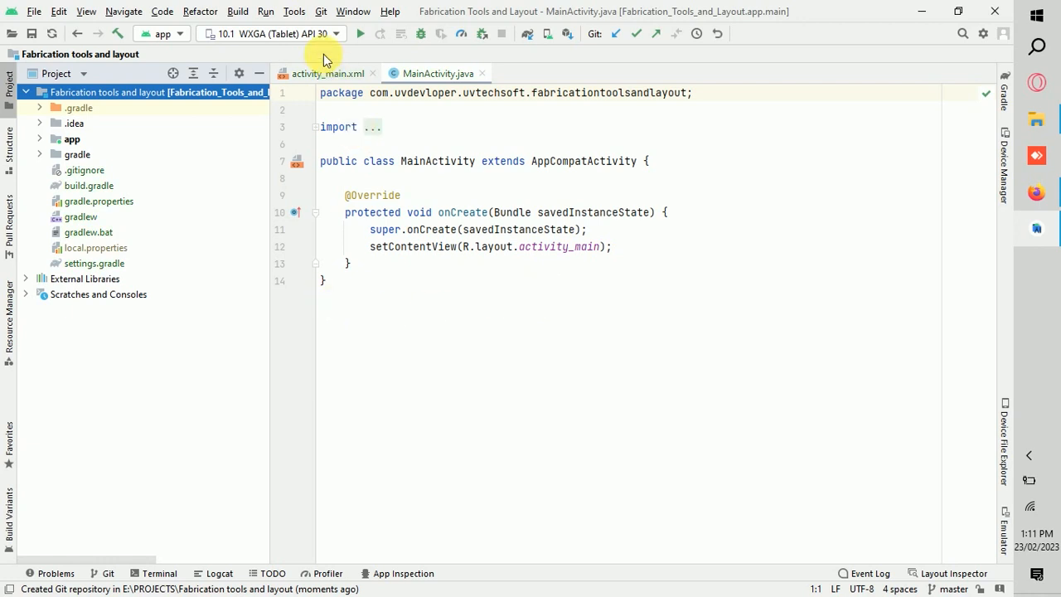
# Commit all added project files with the message "Project Created", skipping the TODO review.
pyautogui.click(319, 15)
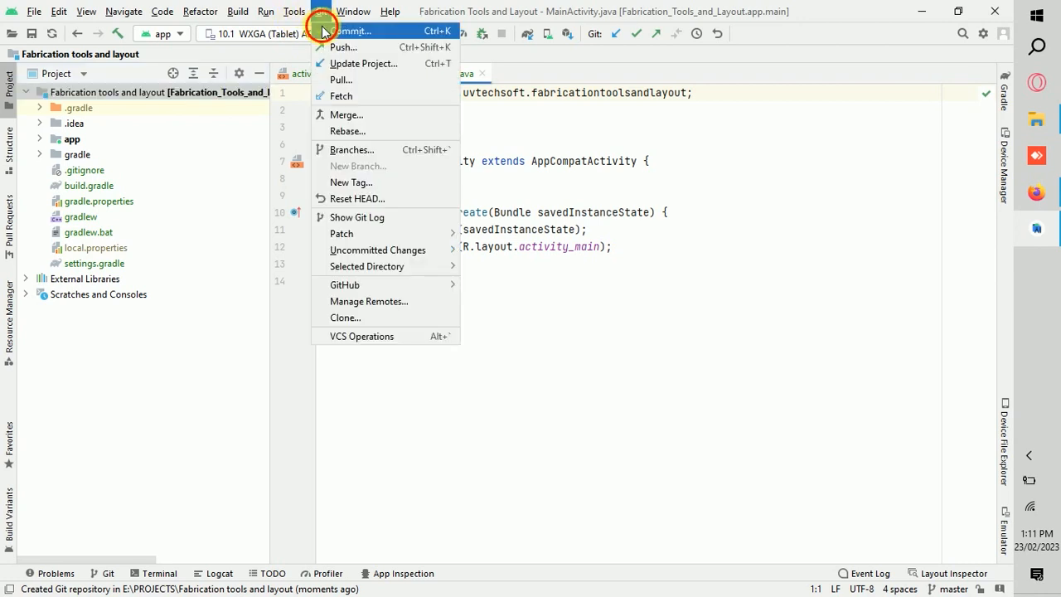
pyautogui.click(322, 30)
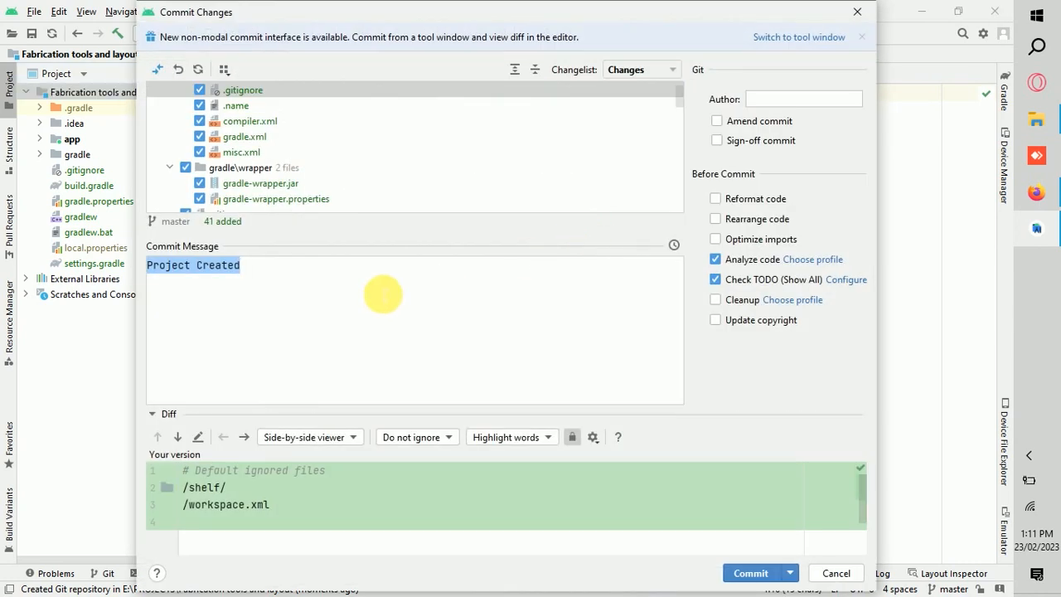
pyautogui.click(358, 282)
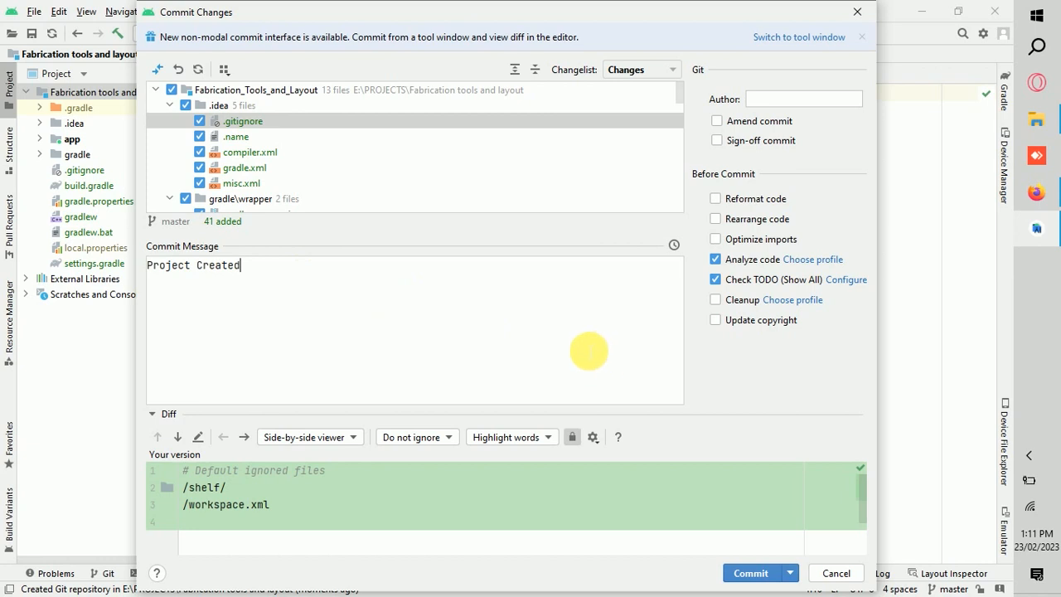
pyautogui.click(744, 574)
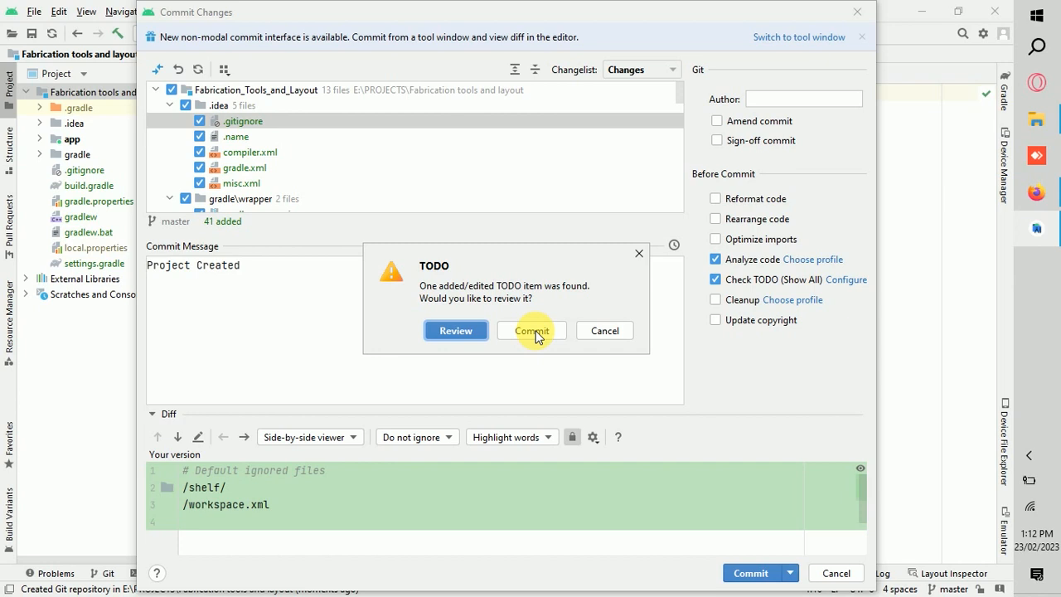
pyautogui.click(533, 330)
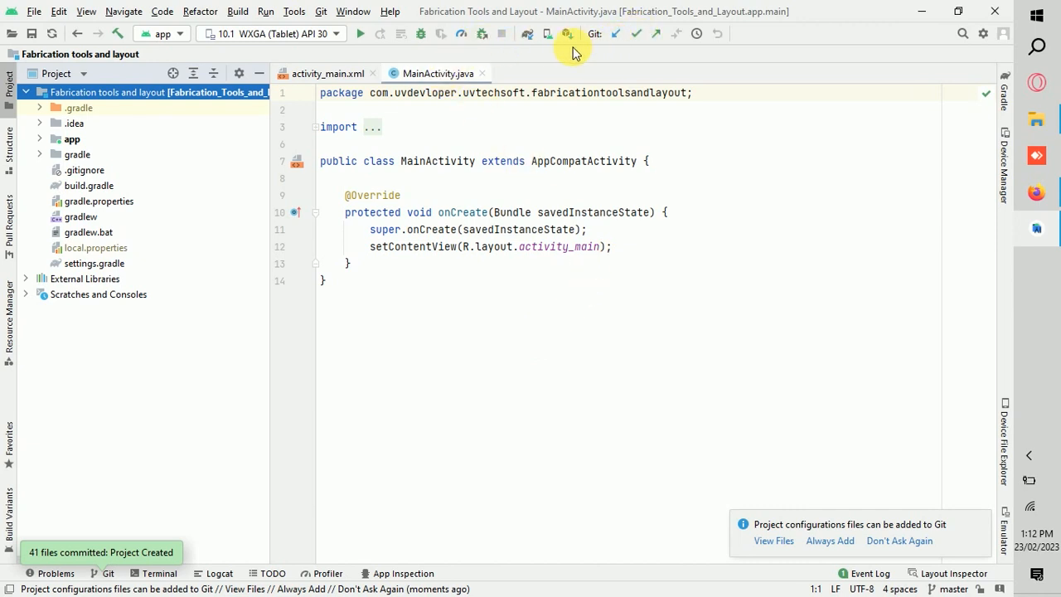
# Push the master branch to the origin remote.
pyautogui.click(321, 14)
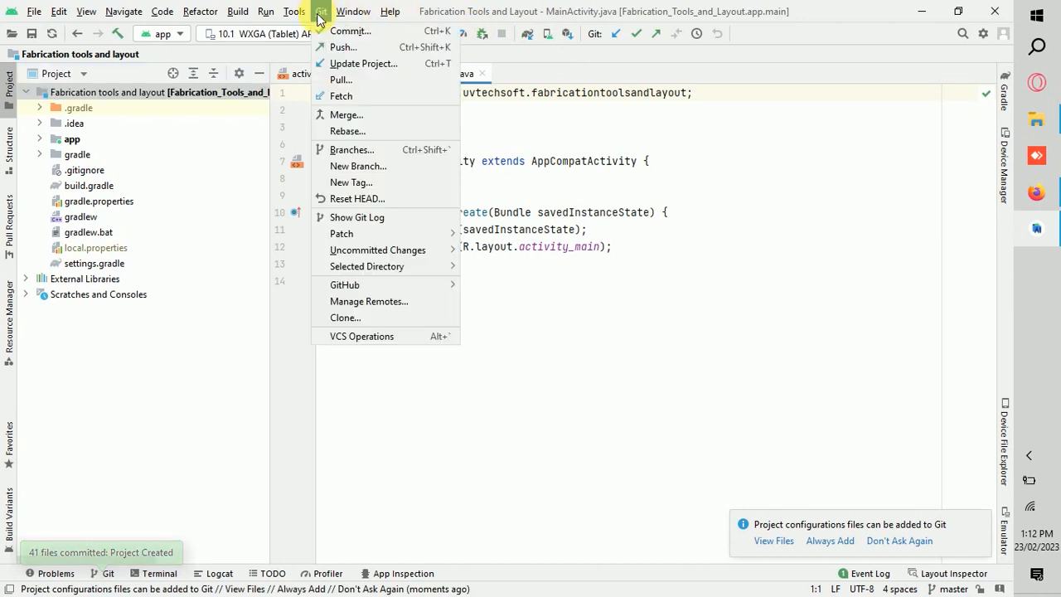
pyautogui.click(338, 46)
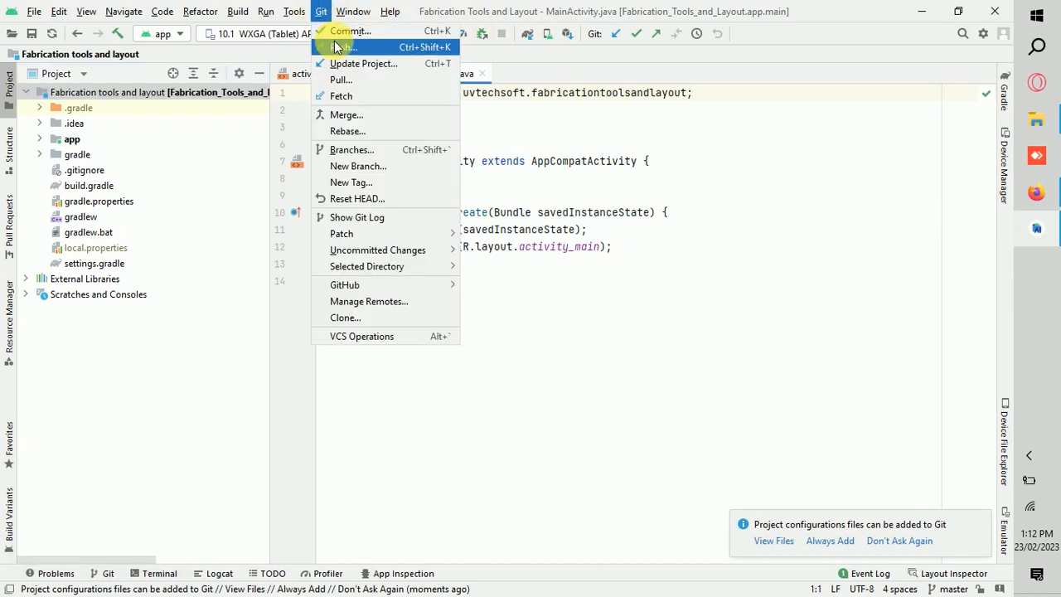
pyautogui.click(691, 482)
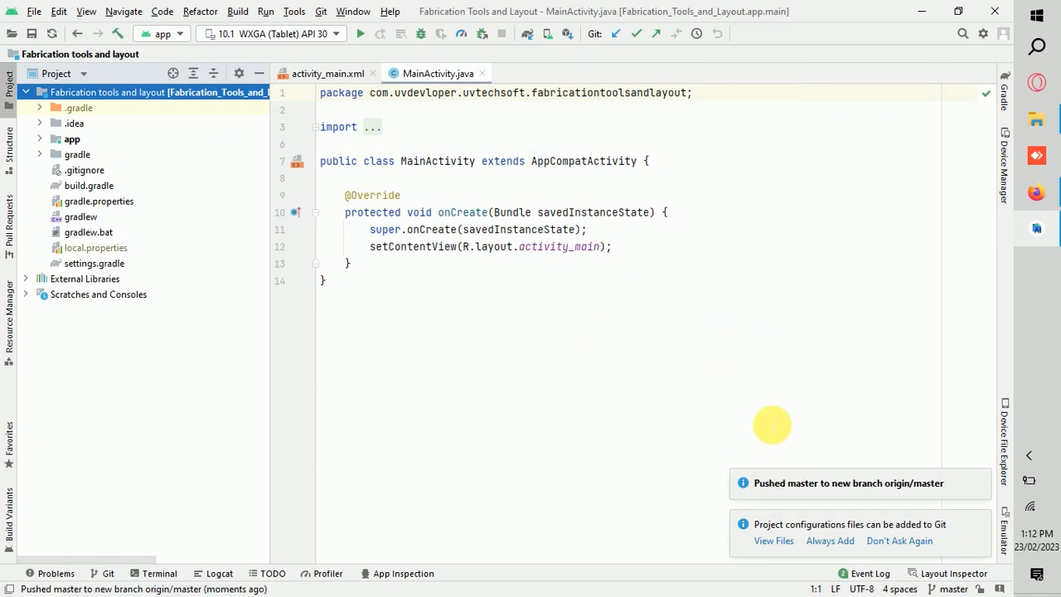
# Switch to Firefox, reload the Fabrication-Tools-and-Layouts repository page and look through the pushed files.
pyautogui.click(1037, 193)
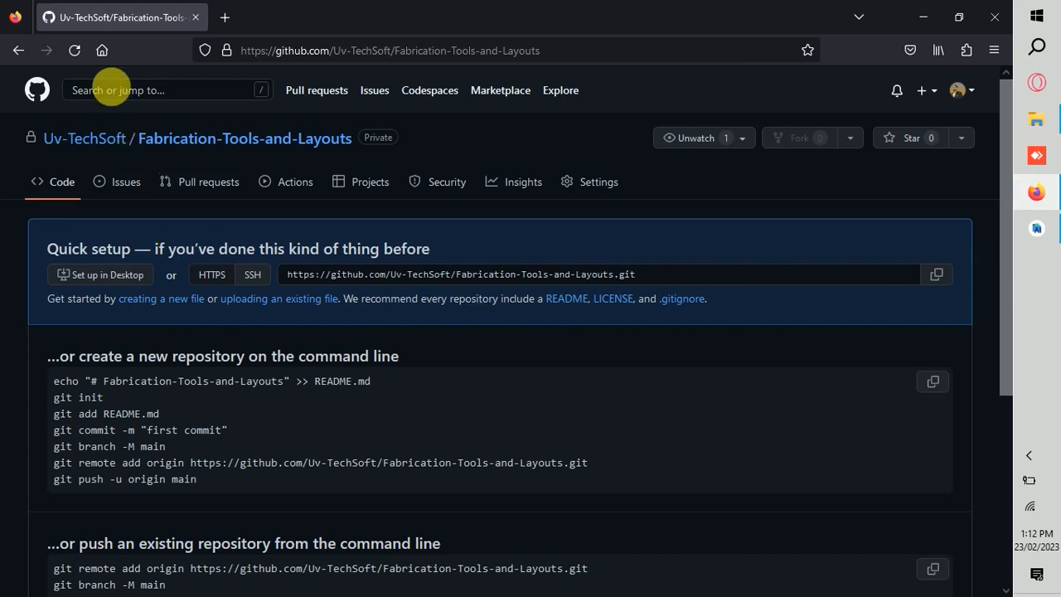
pyautogui.click(73, 49)
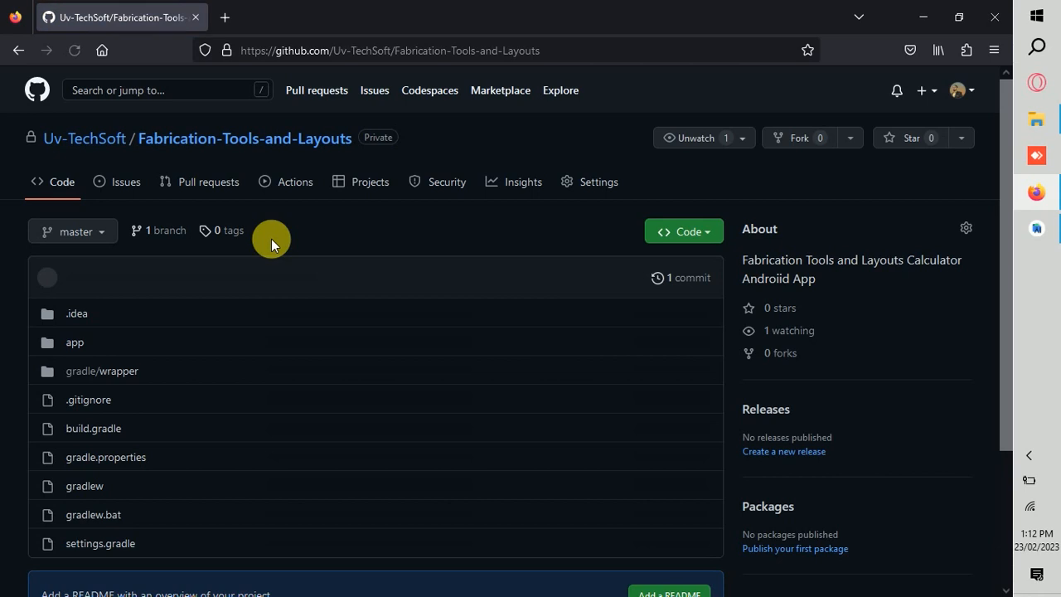
pyautogui.scroll(-3, 271, 239)
pyautogui.scroll(3, 271, 239)
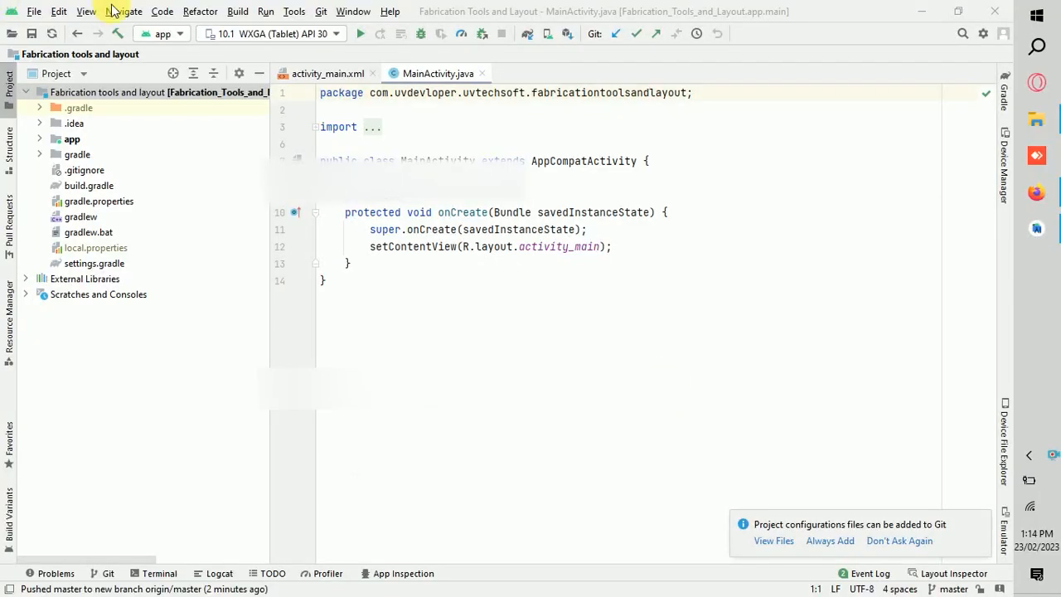
# Open the GitHub account settings under Version Control in Android Studio.
pyautogui.click(34, 12)
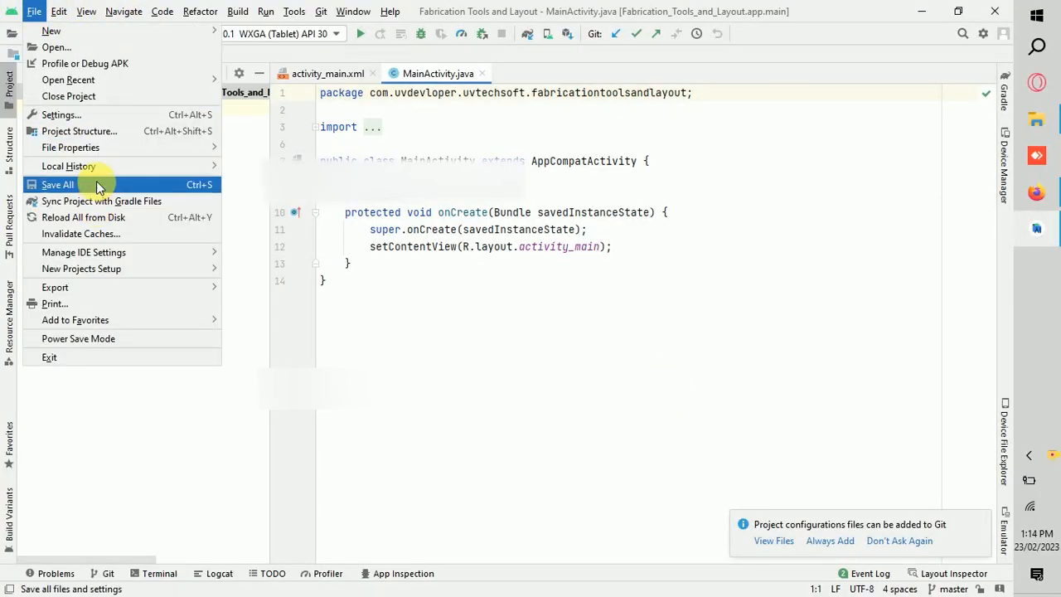
pyautogui.click(104, 117)
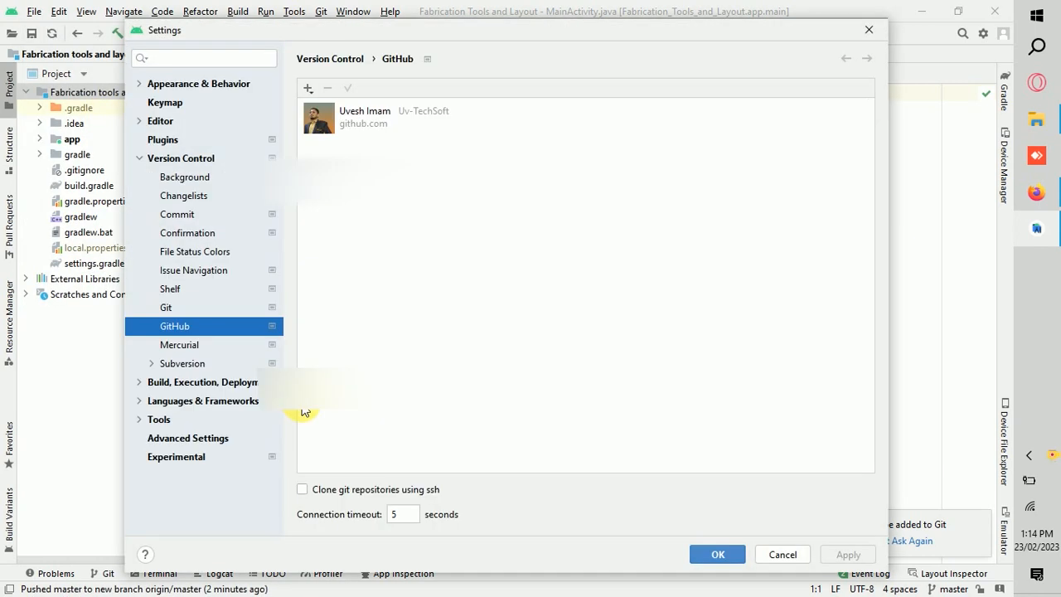
pyautogui.click(138, 161)
pyautogui.click(138, 160)
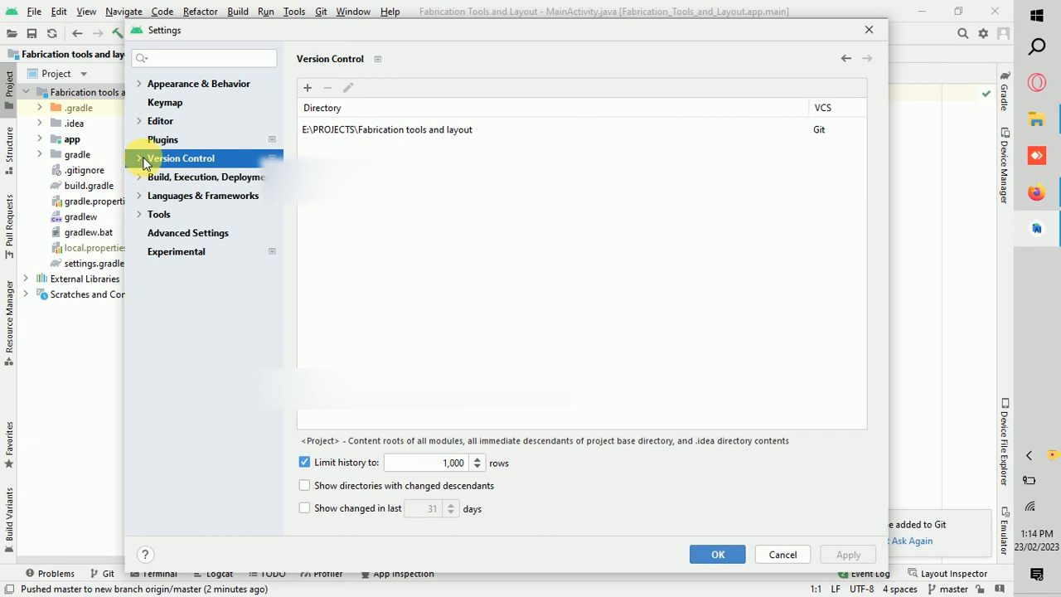
pyautogui.click(140, 159)
pyautogui.click(172, 325)
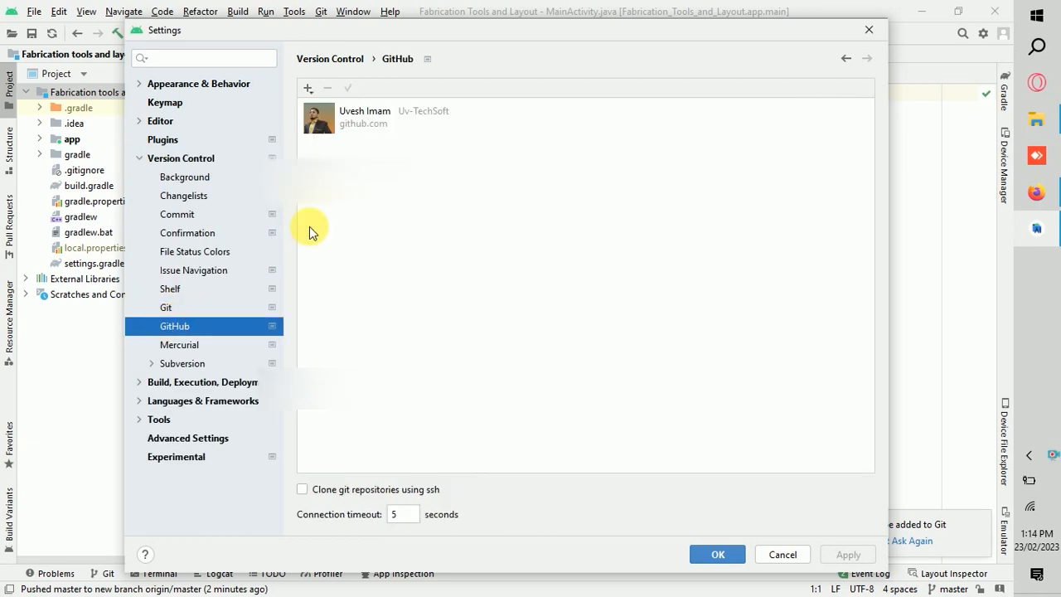
# Start adding a GitHub account by logging in with a token, and open GitHub's token generation page.
pyautogui.click(305, 88)
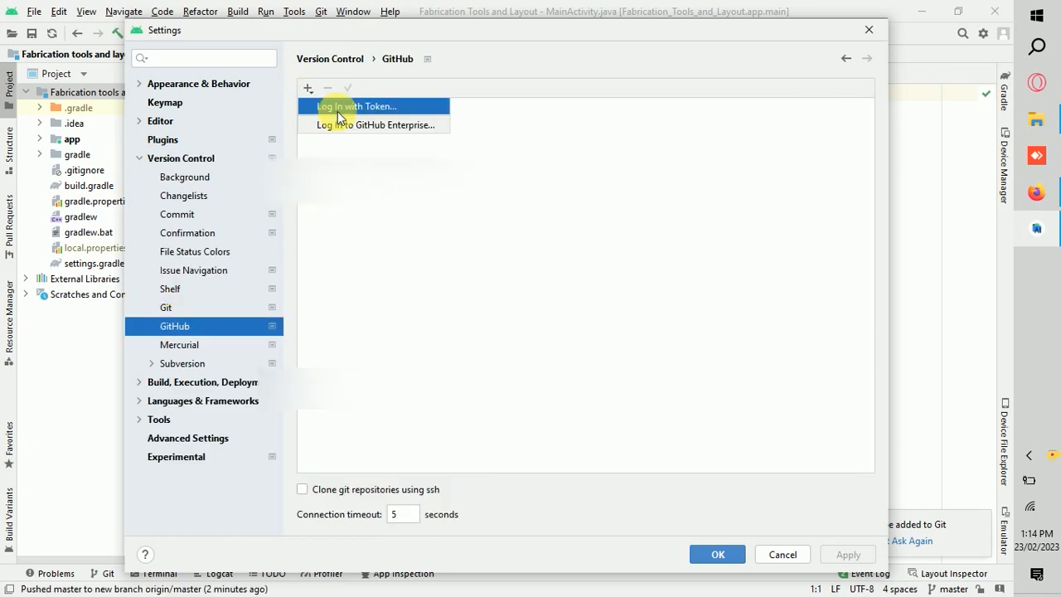
pyautogui.click(342, 104)
pyautogui.click(632, 288)
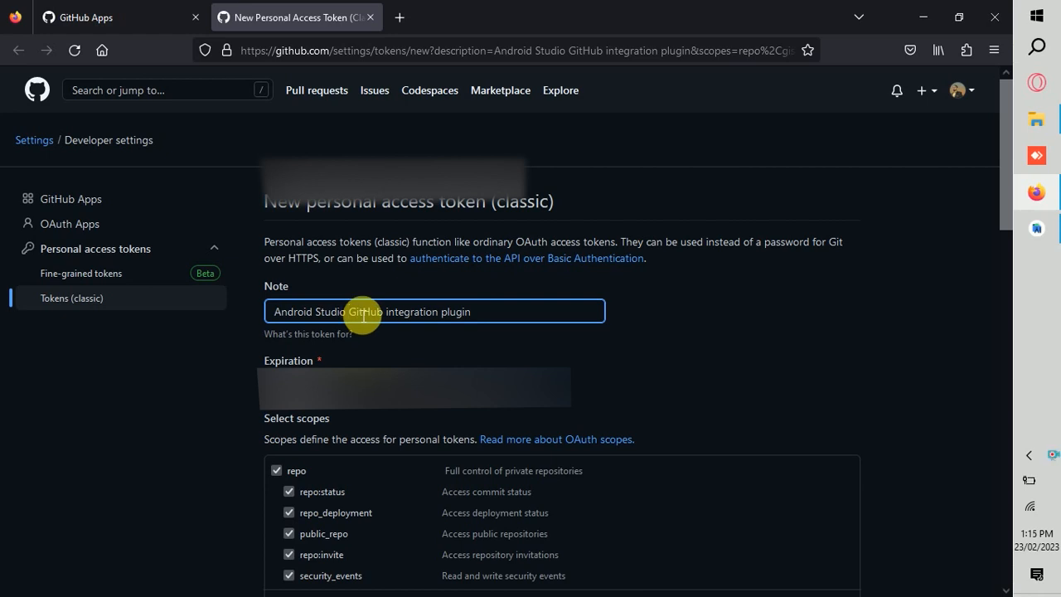
# Generate a classic personal access token with the prefilled Android Studio GitHub integration plugin note and preselected scopes, and locate it in the token list.
pyautogui.moveTo(1003, 144); pyautogui.dragTo(971, 530)
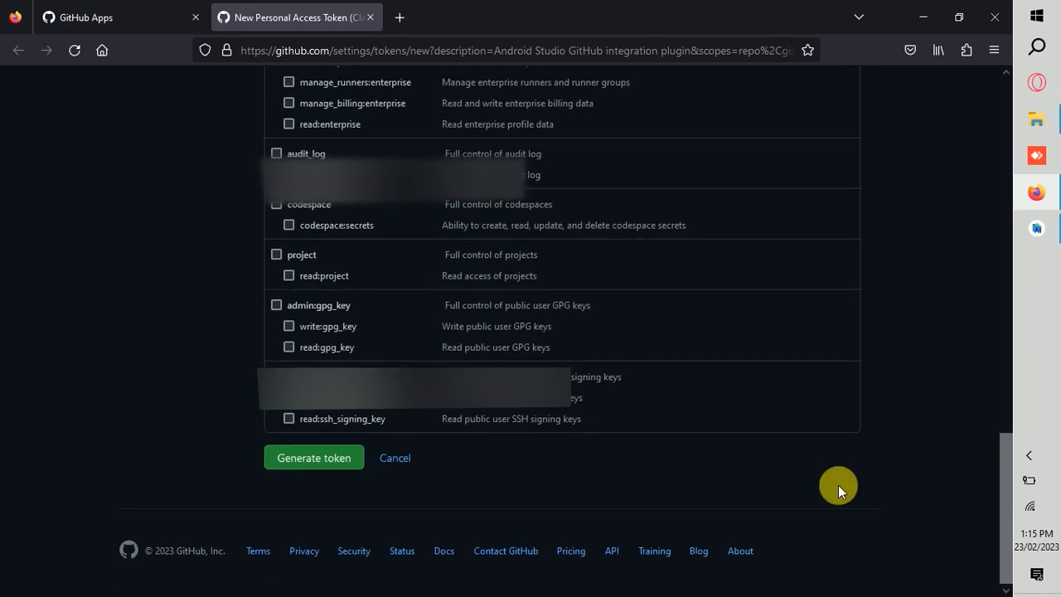
pyautogui.click(322, 460)
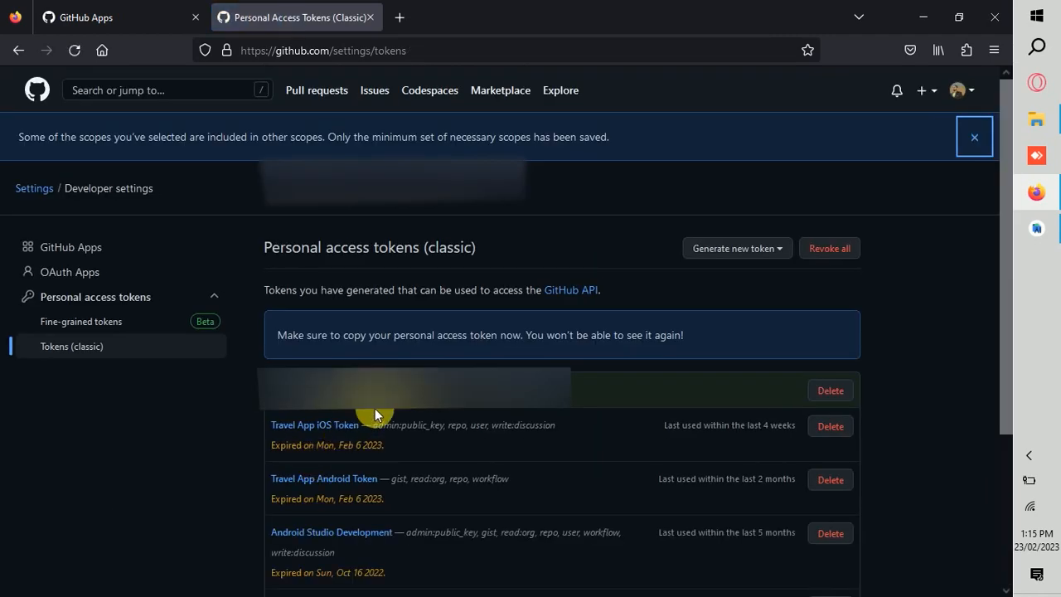
pyautogui.scroll(-5, 398, 373)
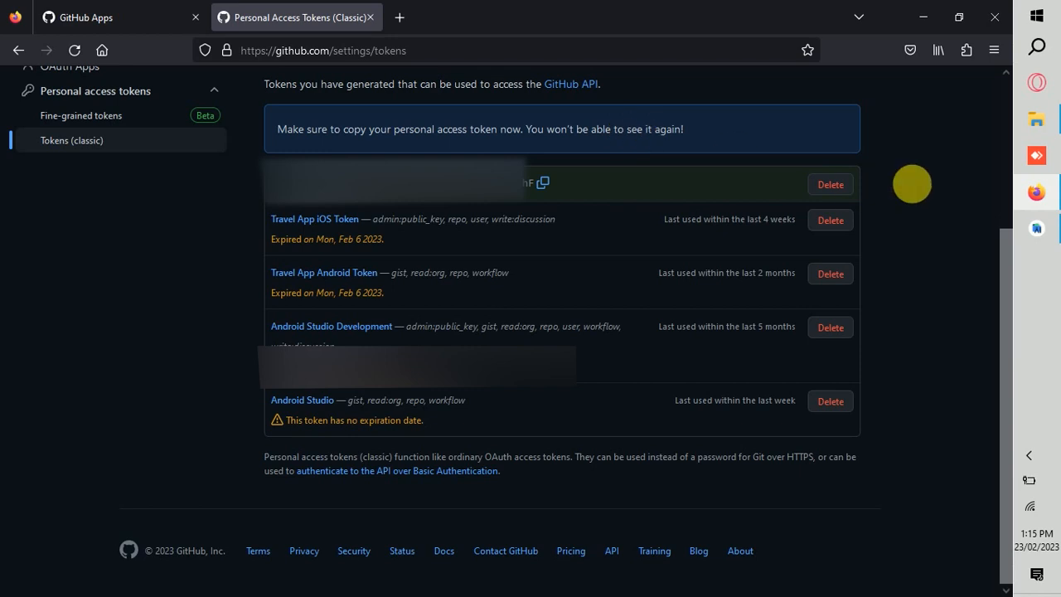
pyautogui.moveTo(1040, 232)
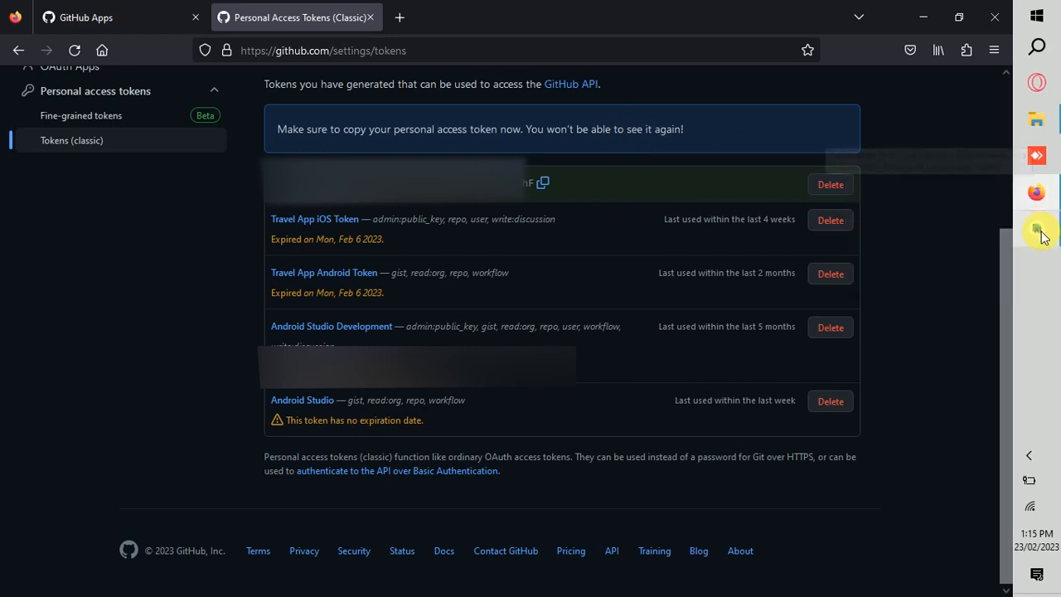